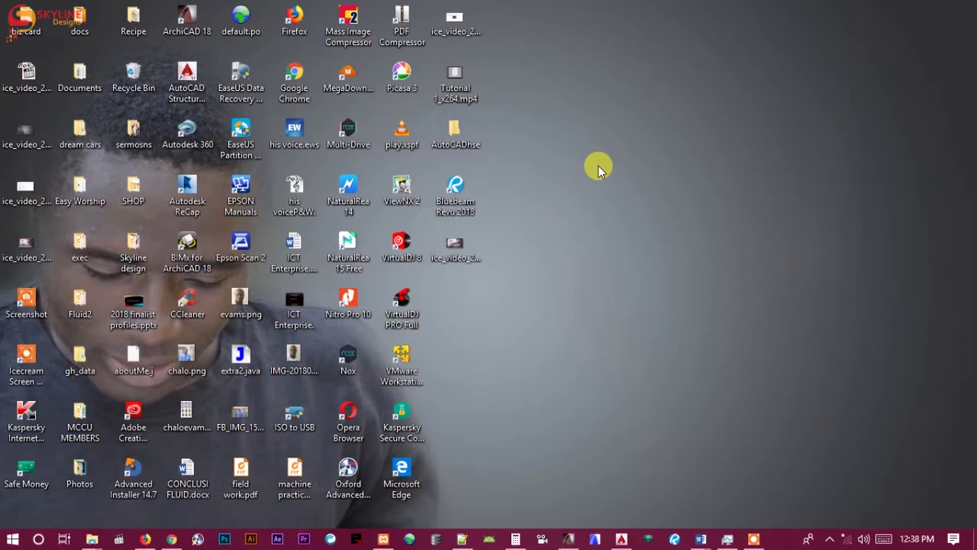
Launch Bluebeam Revu 2018 from the desktop
double_click(452, 195)
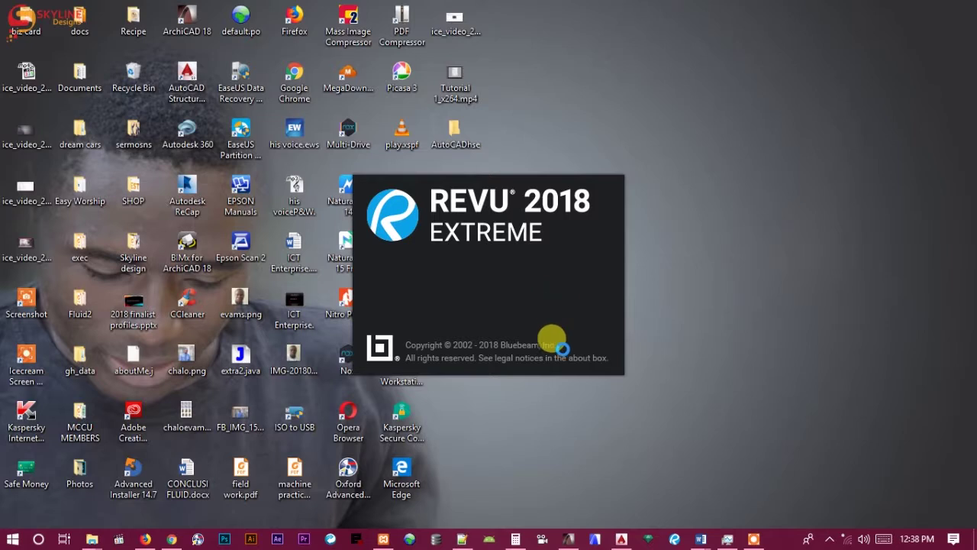
Examine the clamp model in AutoCAD, plus the 3D views and ground floor plan of the Muss-Plan house in ArchiCAD
click(621, 540)
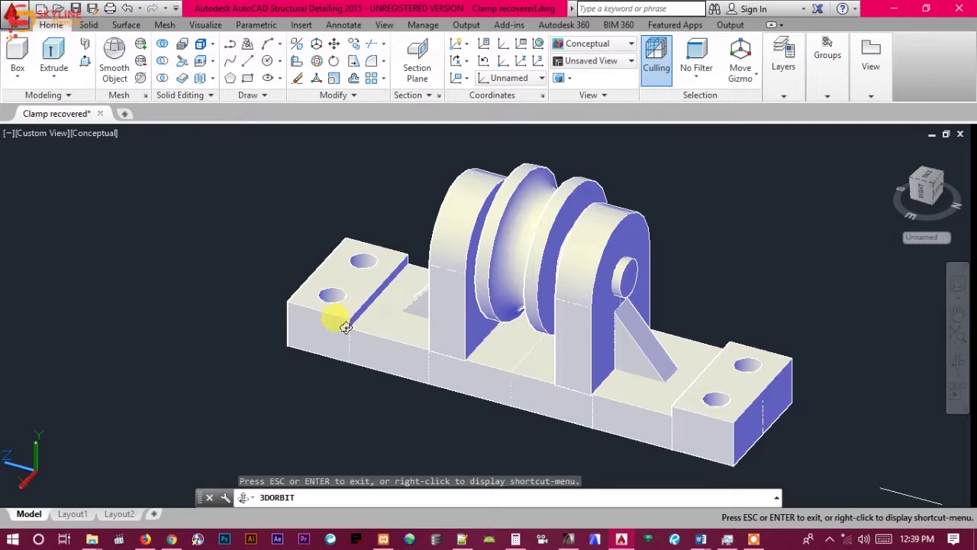
key(alt+Tab)
drag(539, 308, 577, 313)
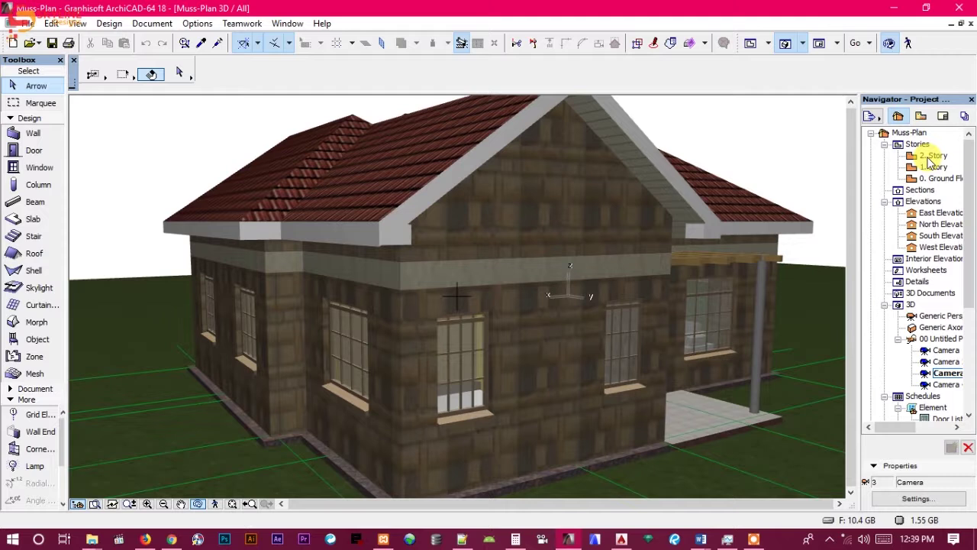
double_click(915, 179)
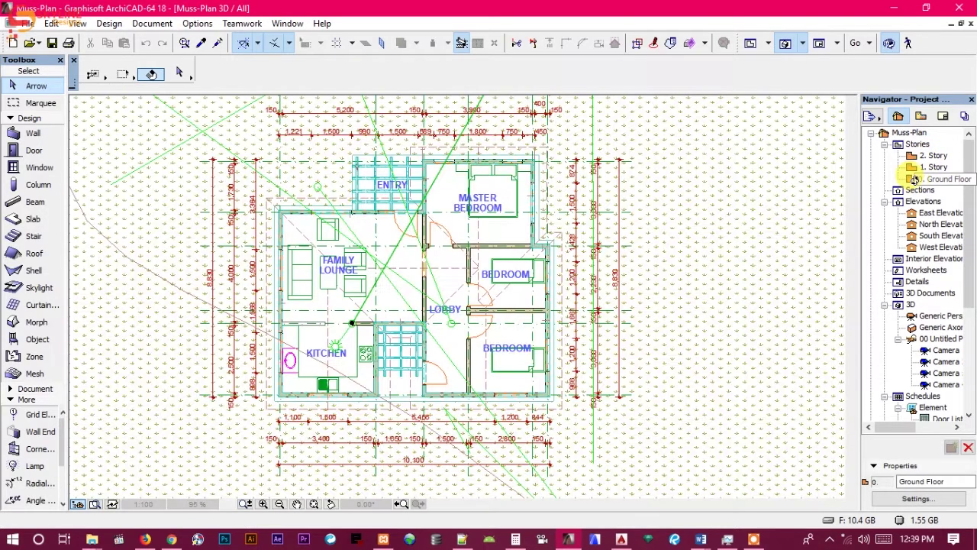
scroll(465, 293, up, 3)
click(466, 294)
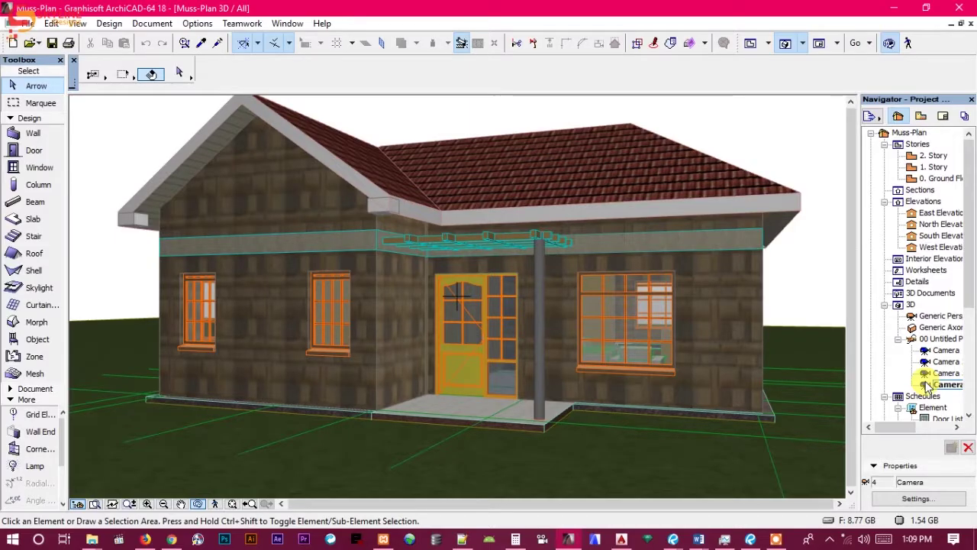
mouse_move(483, 379)
mouse_down()
mouse_move(465, 323)
mouse_move(491, 368)
mouse_move(613, 344)
mouse_move(545, 280)
mouse_move(512, 327)
mouse_move(514, 351)
mouse_move(539, 376)
mouse_move(585, 375)
mouse_move(578, 388)
mouse_move(518, 390)
mouse_move(563, 382)
mouse_up()
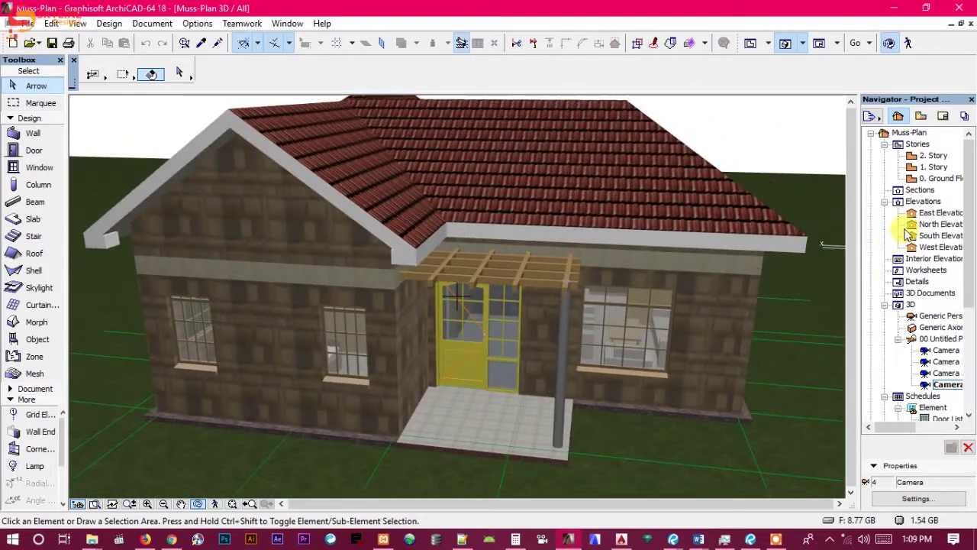
double_click(912, 179)
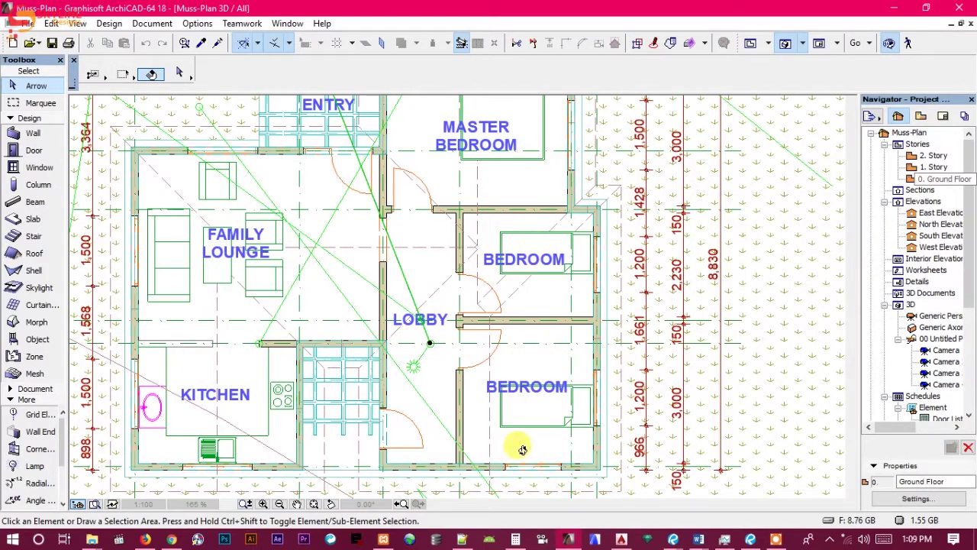
Switch to Bluebeam Revu and open Muss-Plan1.pdf from the MussPln1 folder
mouse_move(674, 539)
click(611, 493)
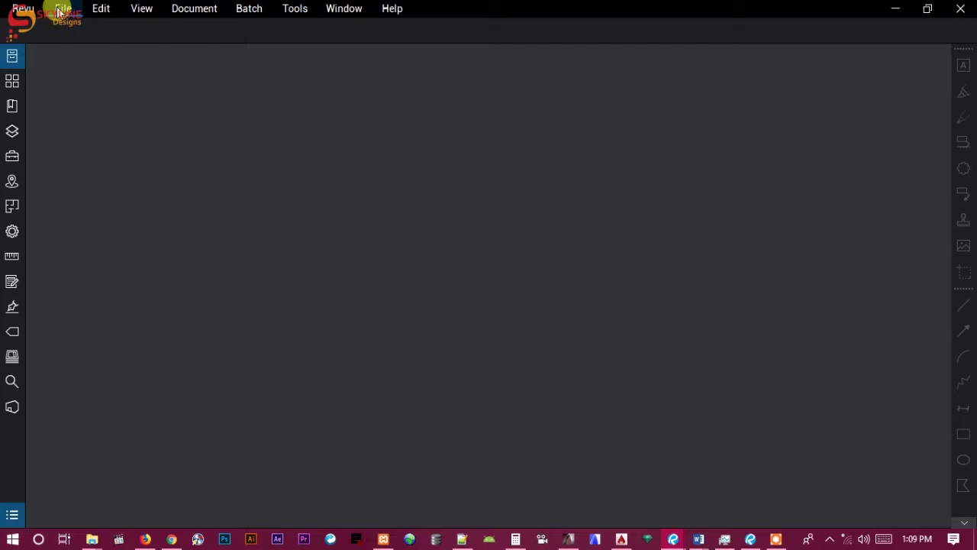
click(62, 10)
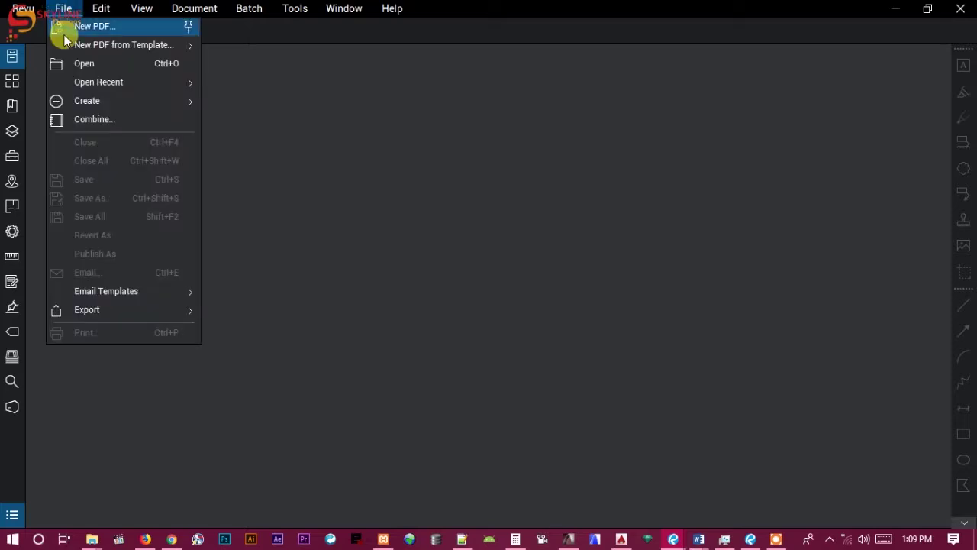
click(77, 65)
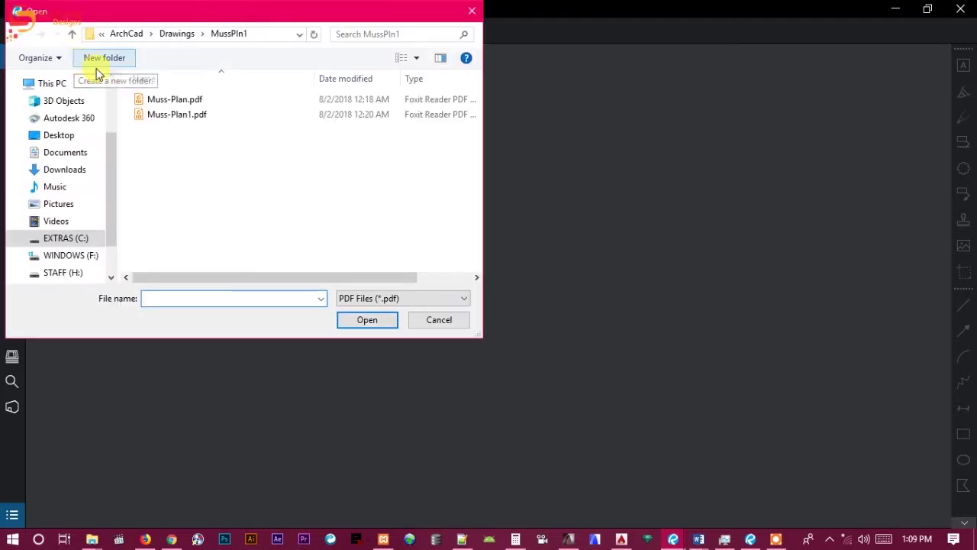
double_click(133, 114)
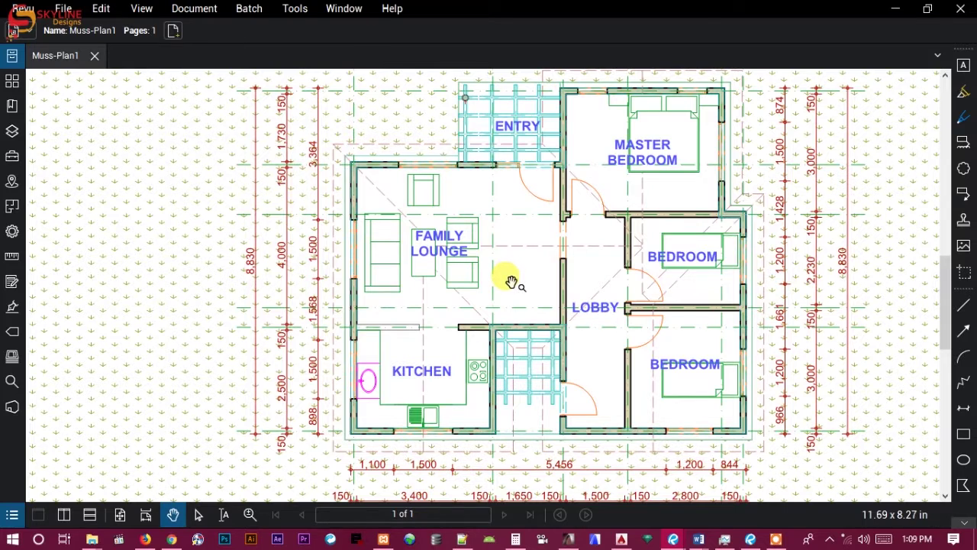
Start the measurement calibration and mark both ends of the vertical 8,830 overall dimension left of the floor plan
ctrl+scroll(510, 281, up, 3)
scroll(505, 283, up, 1)
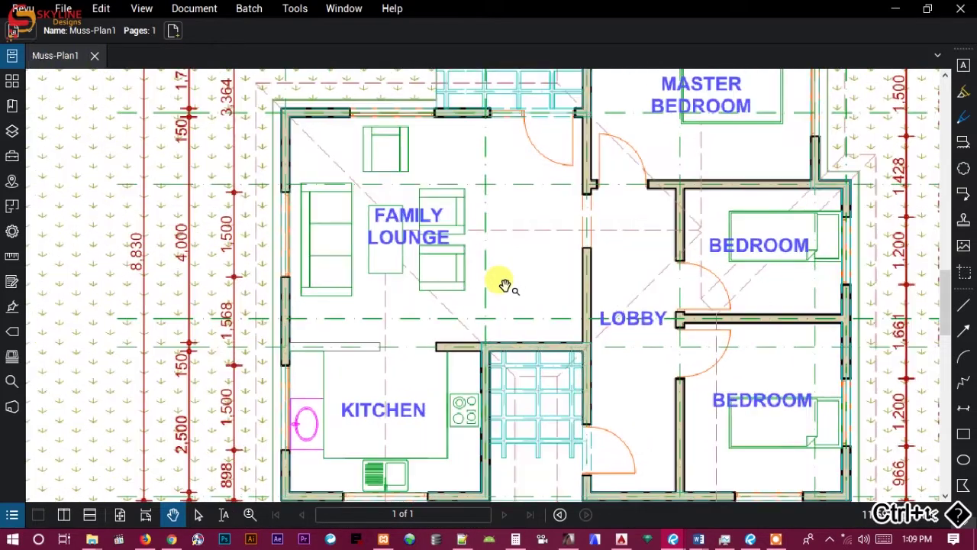
scroll(505, 285, down, 1)
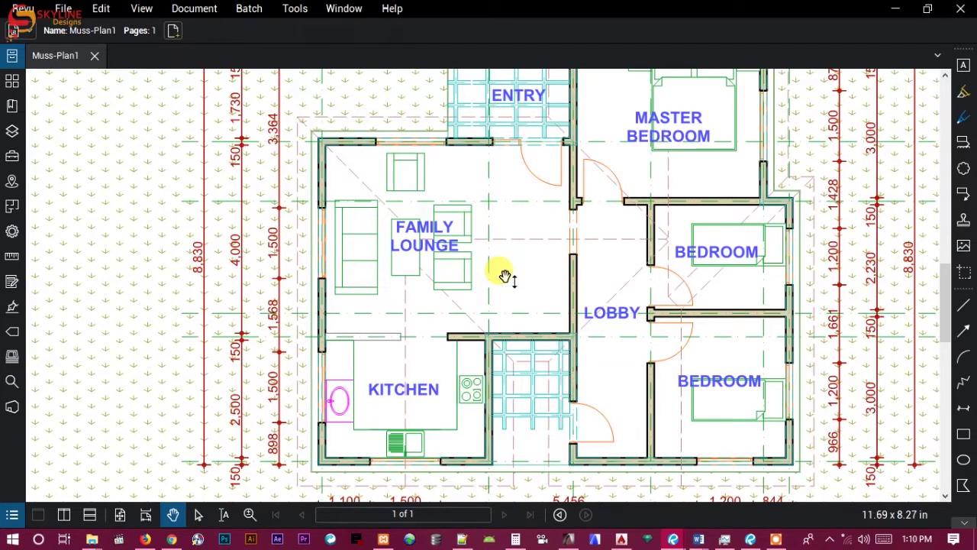
click(295, 11)
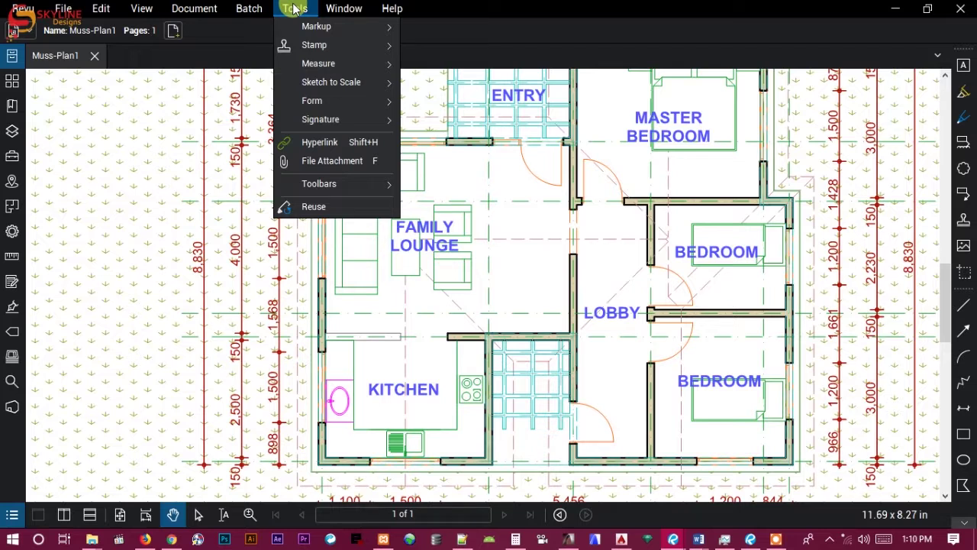
mouse_move(316, 63)
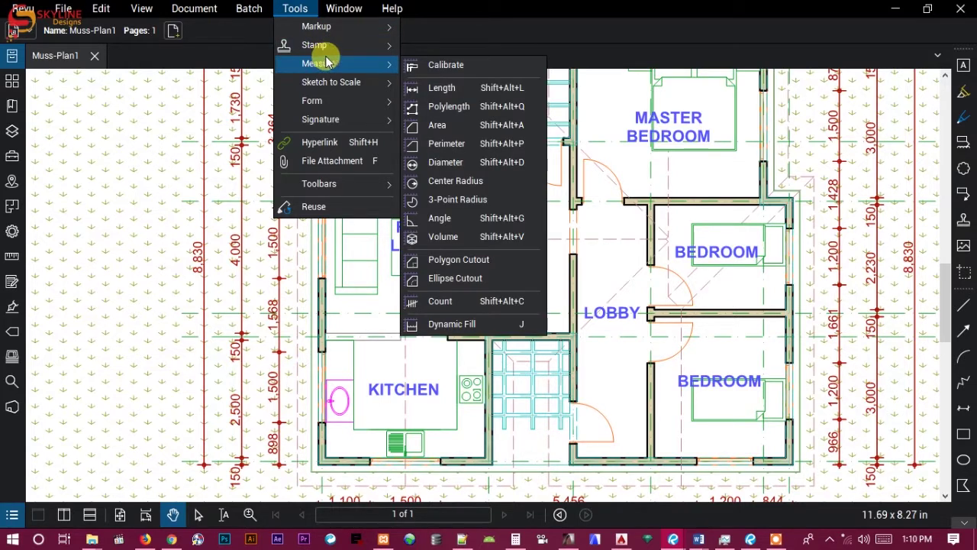
click(428, 66)
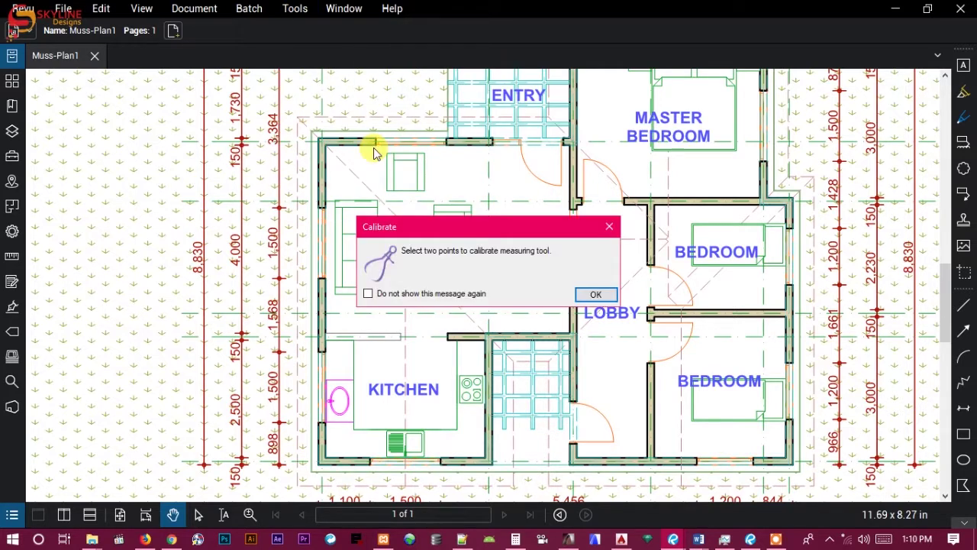
click(596, 294)
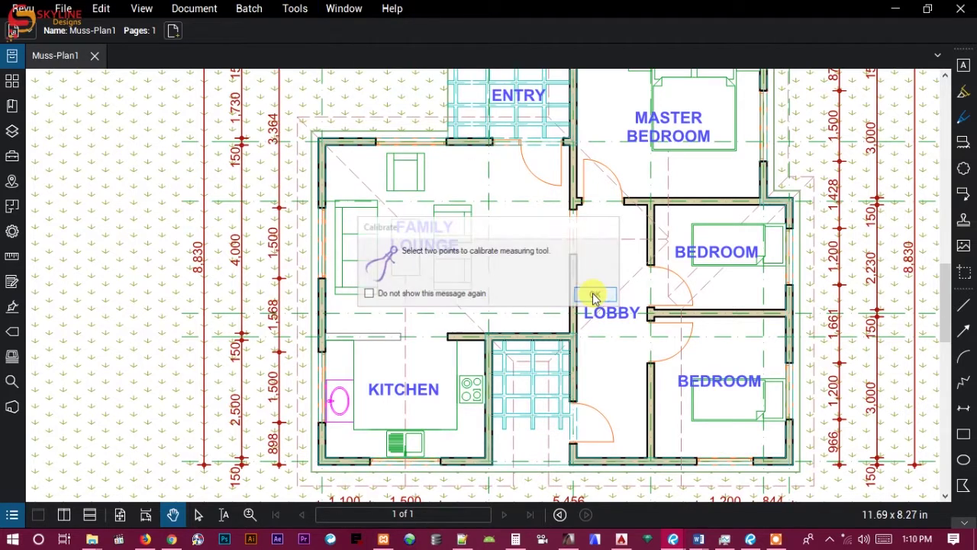
click(318, 165)
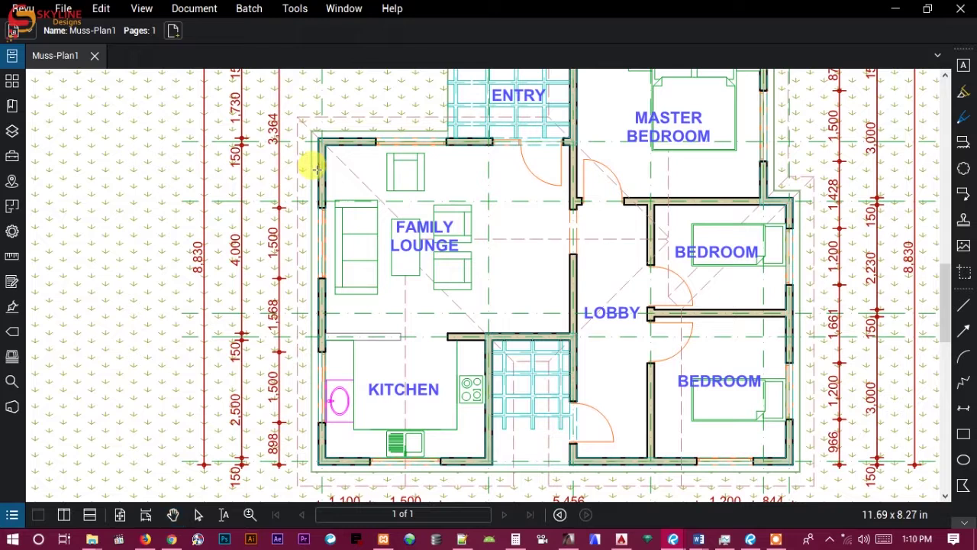
scroll(317, 165, down, 1)
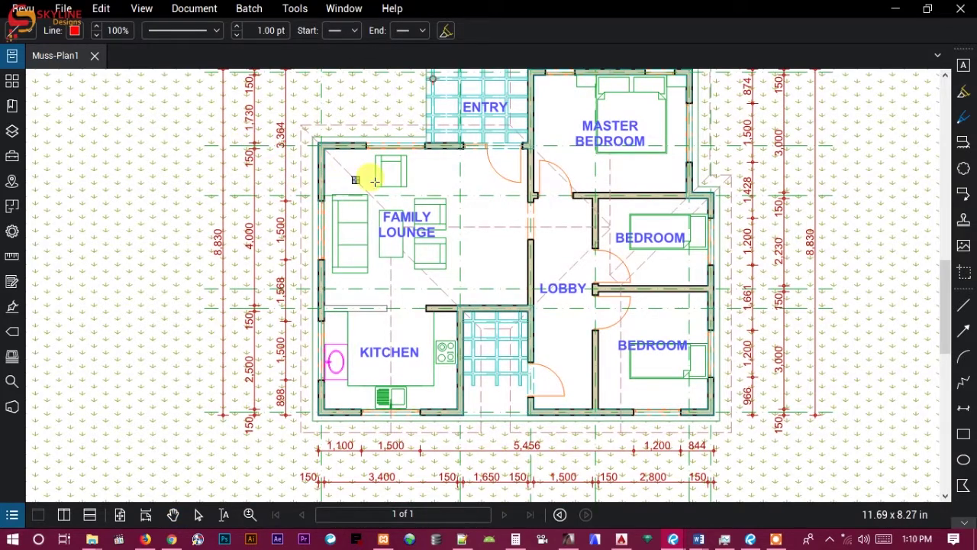
drag(430, 146, 428, 178)
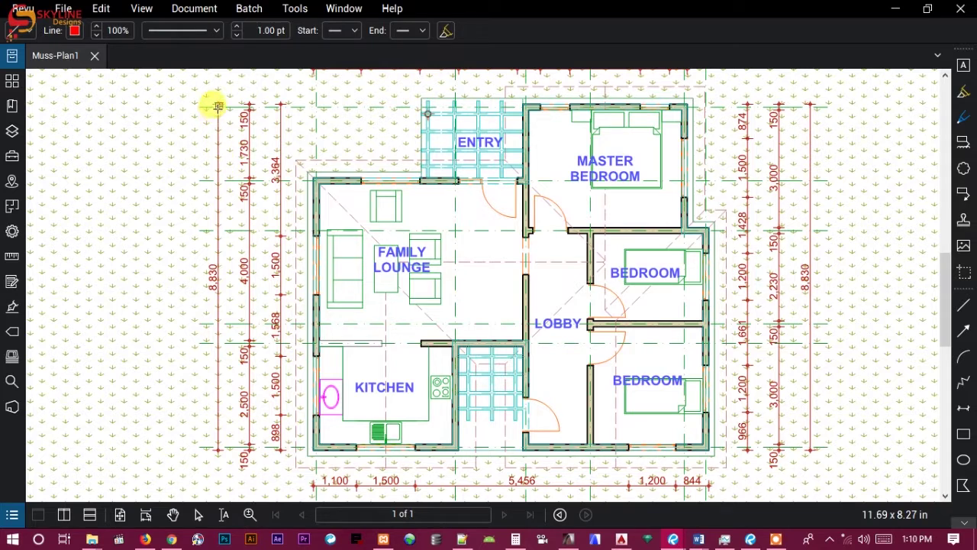
mouse_move(217, 106)
mouse_down()
mouse_move(244, 356)
mouse_move(217, 451)
mouse_up()
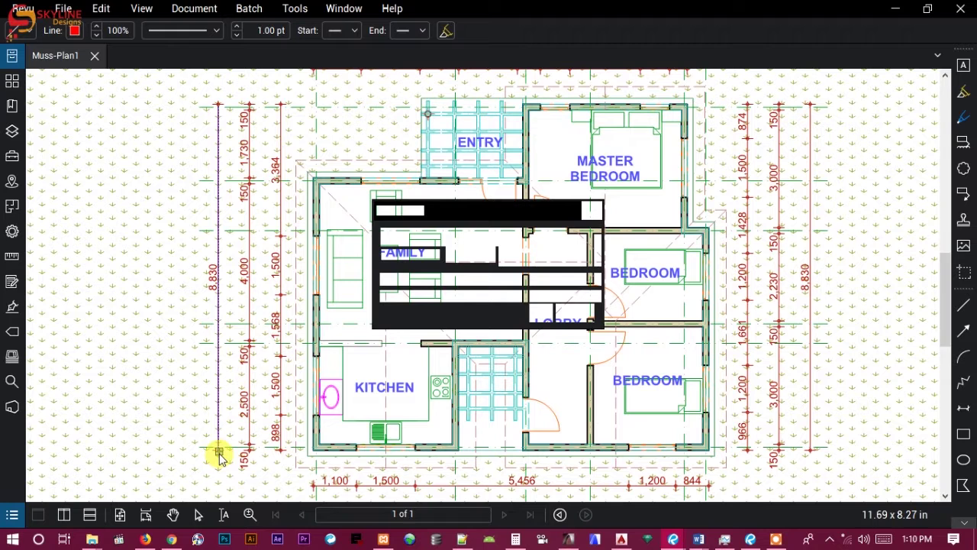
Set the calibration distance between the two points to 8830 mm and apply it
double_click(395, 252)
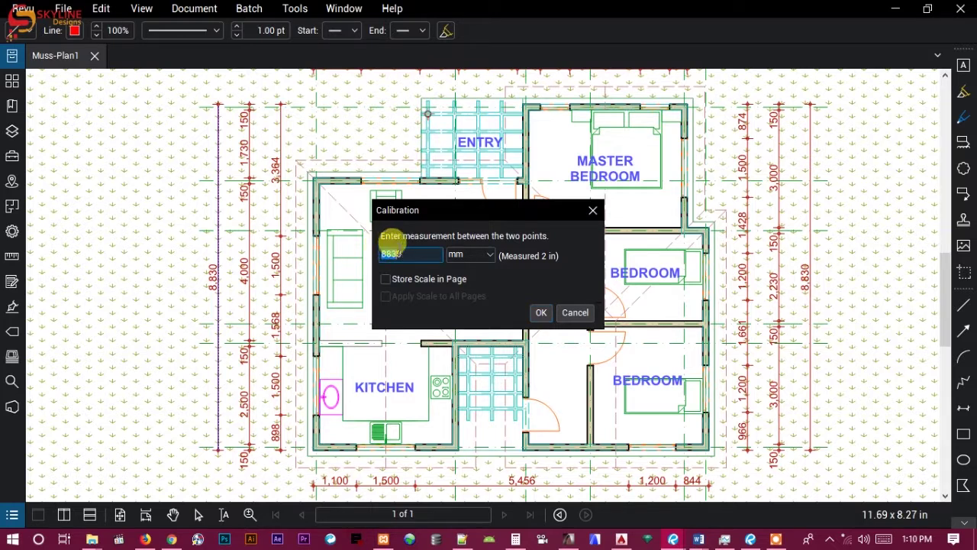
double_click(403, 252)
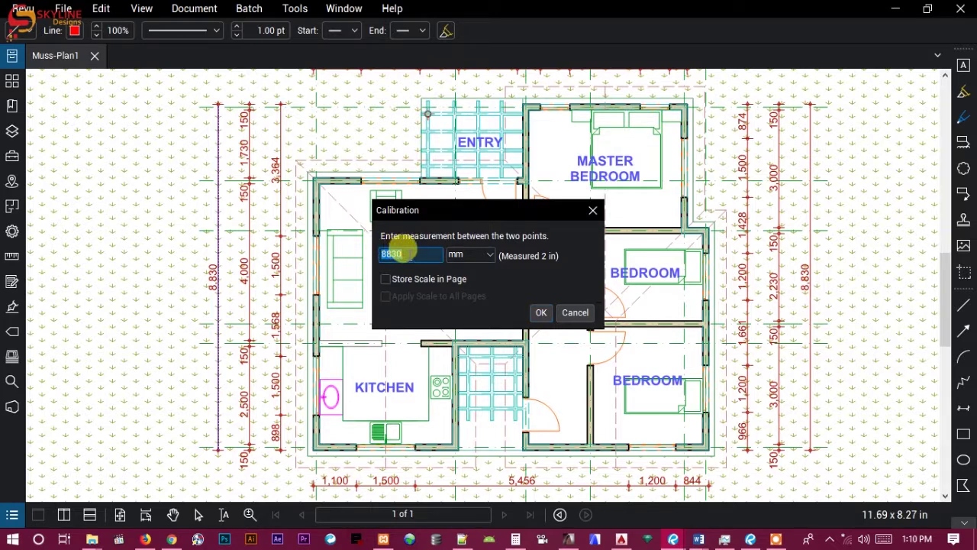
click(541, 312)
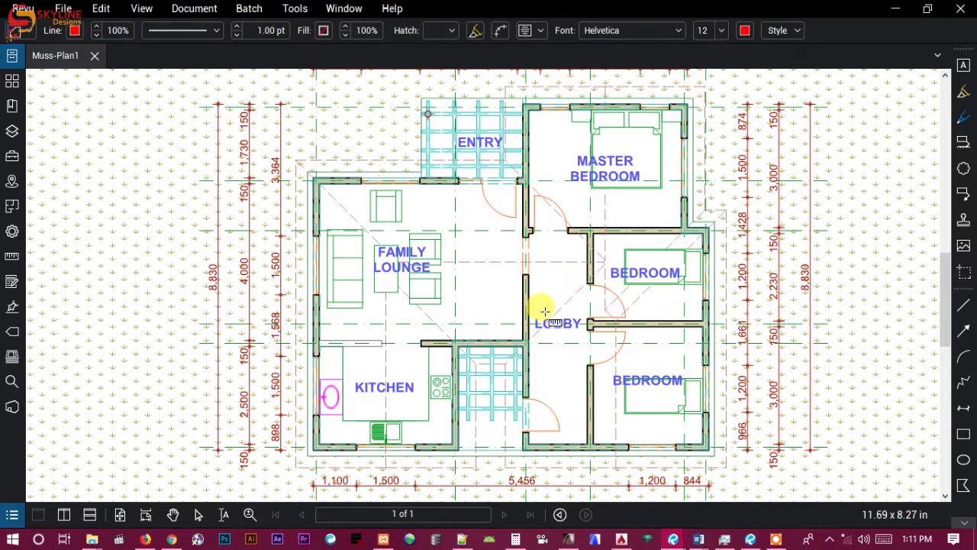
Add a Length measurement along the outer wall of the family lounge and kitchen, with its dimension line offset outside the wall
click(294, 11)
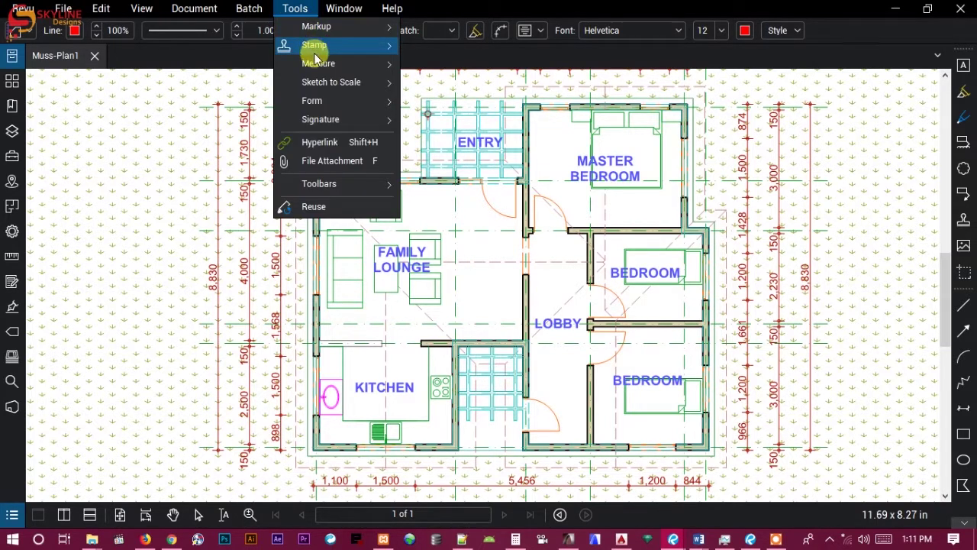
mouse_move(316, 61)
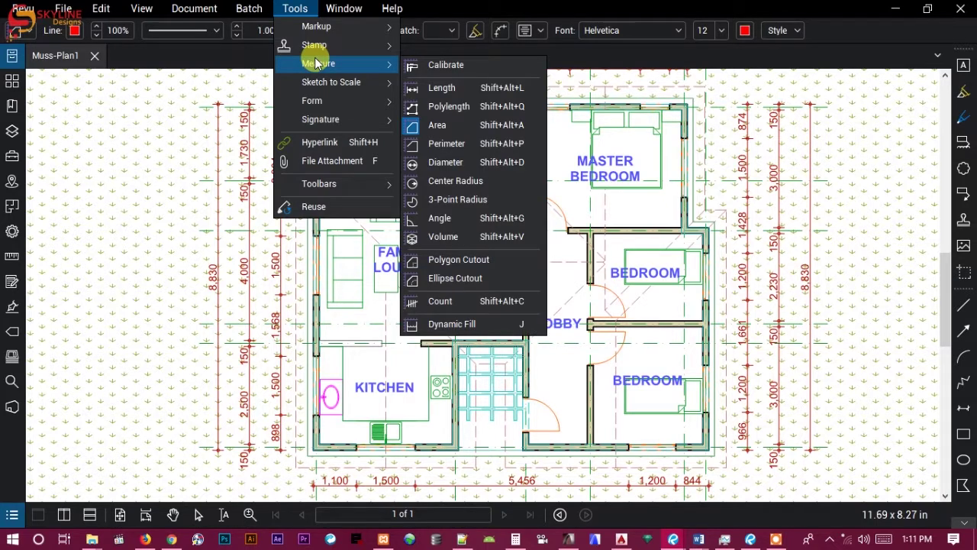
click(447, 88)
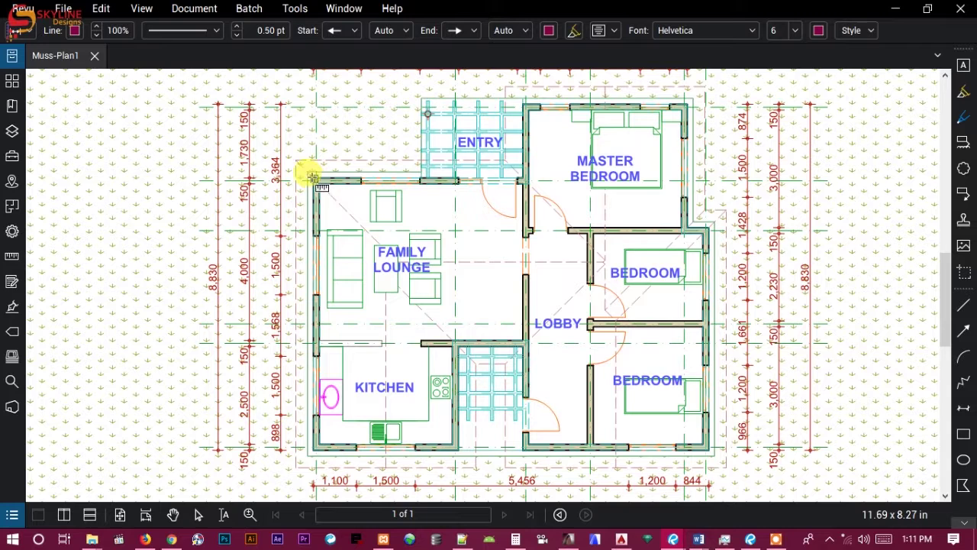
click(313, 180)
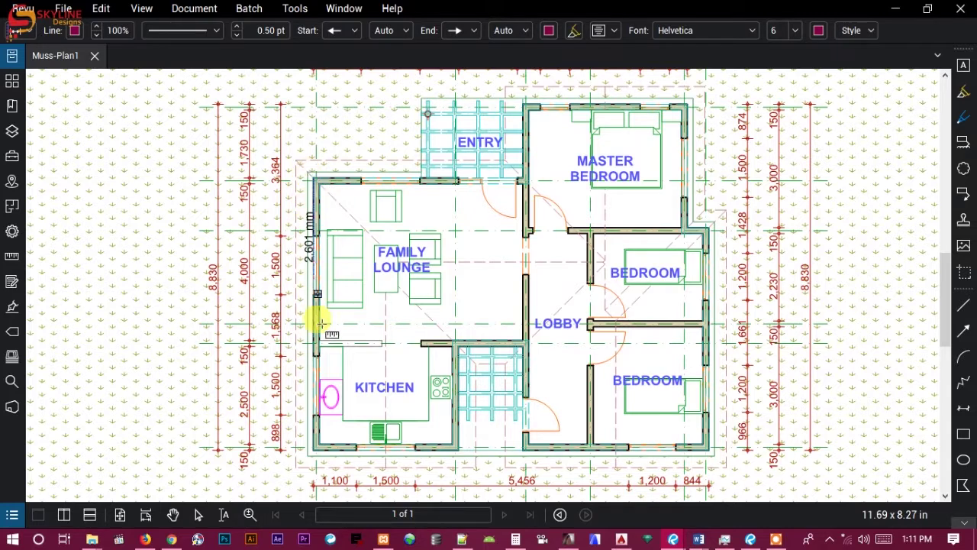
click(313, 449)
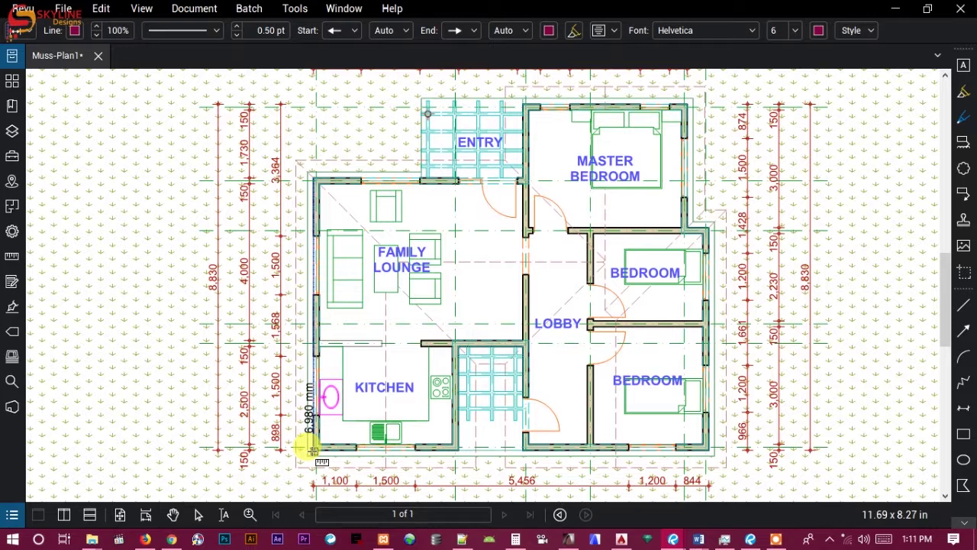
click(281, 443)
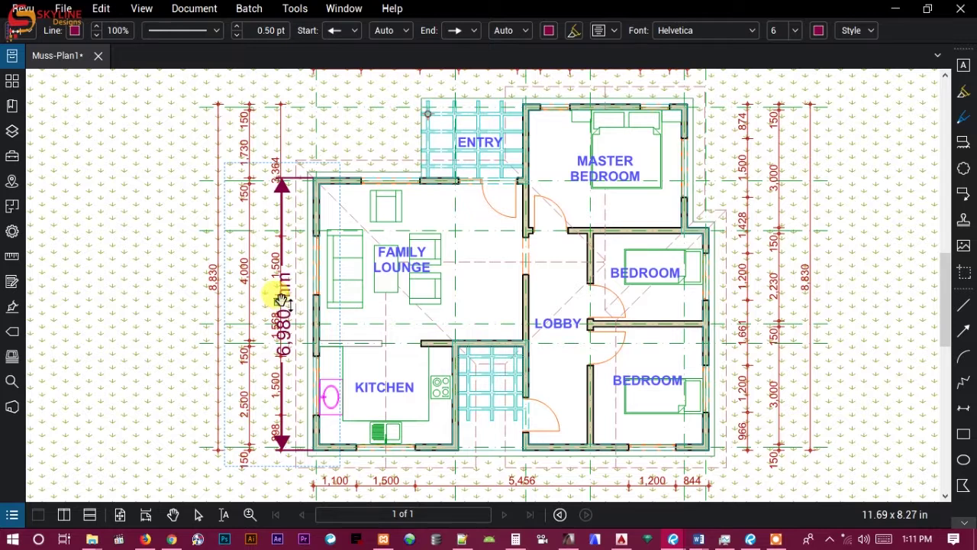
key(Escape)
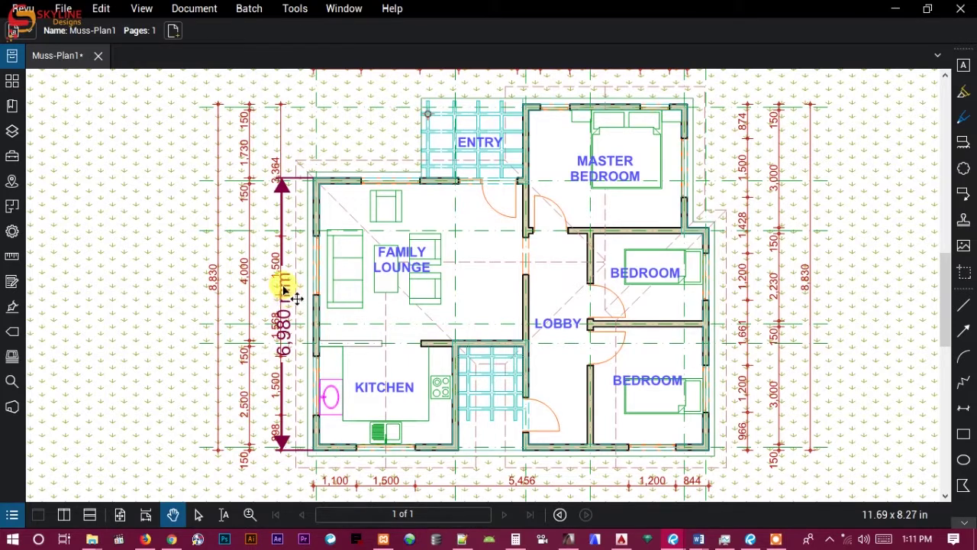
Change the arrowhead fill and line colour of the new wall length measurement to red
click(284, 290)
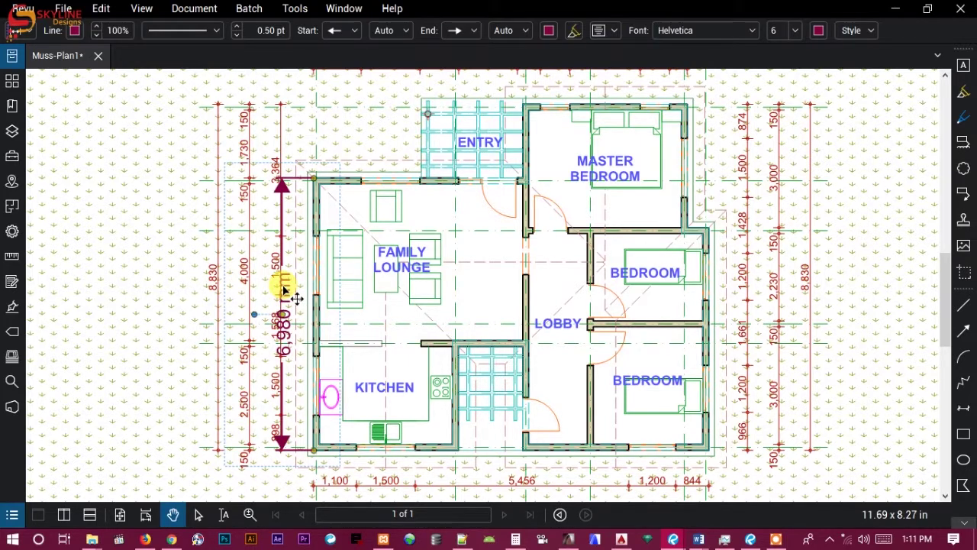
click(547, 30)
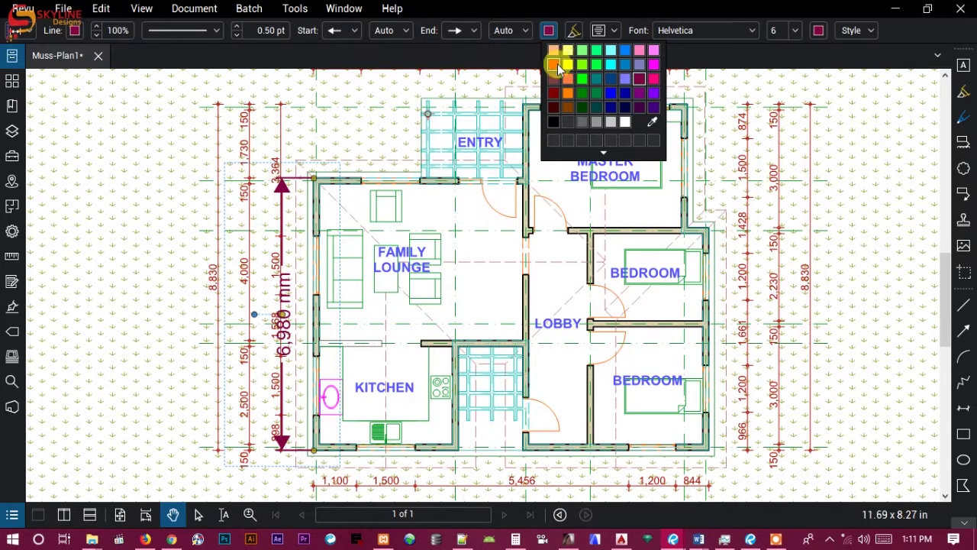
click(458, 74)
click(74, 31)
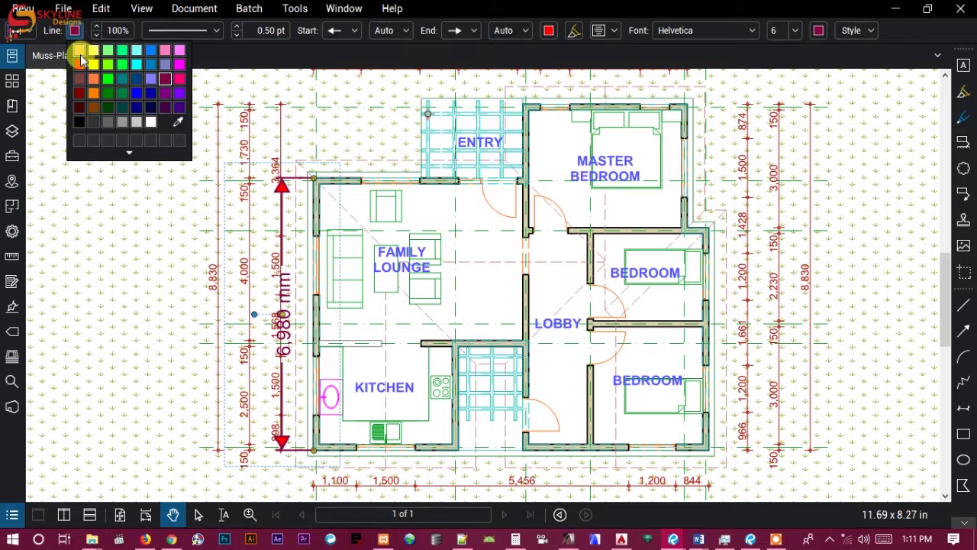
click(229, 119)
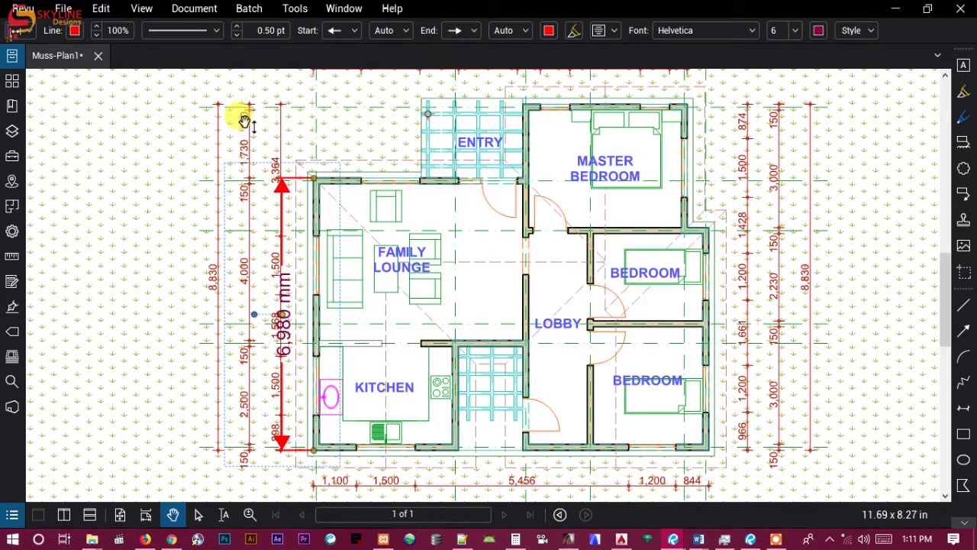
Set the text of the outer wall length measurement to red with a font size of 8
click(819, 30)
click(824, 65)
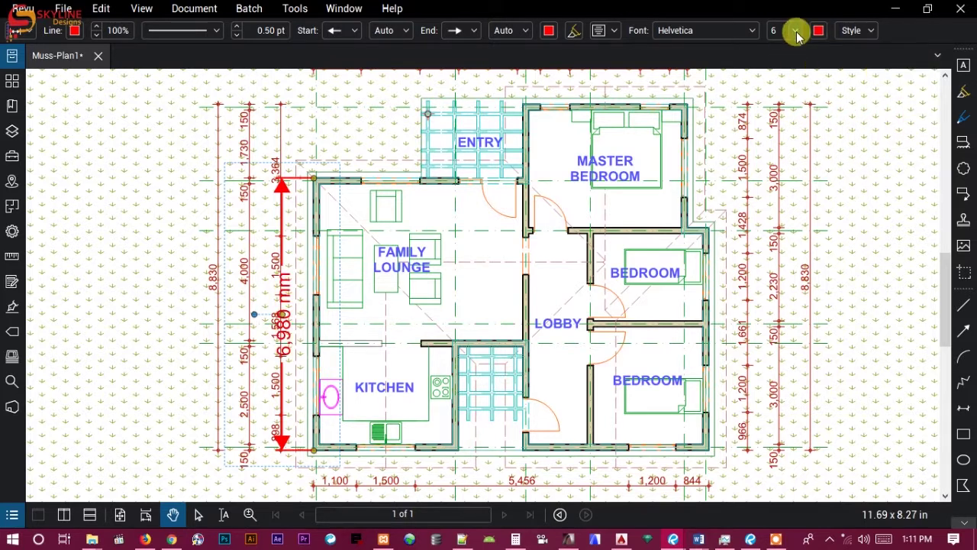
click(795, 30)
click(788, 87)
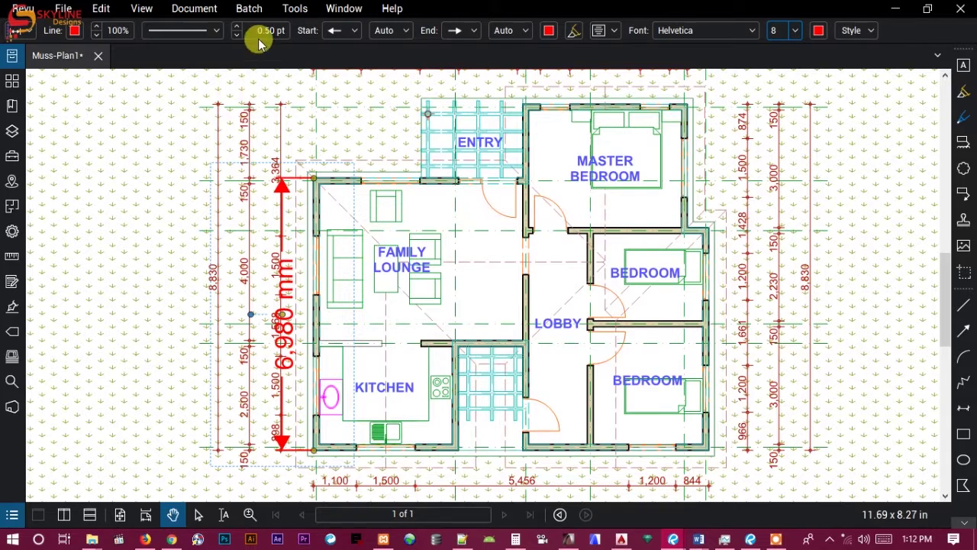
Add an Area measurement tracing the inner wall corners of the family lounge
click(295, 9)
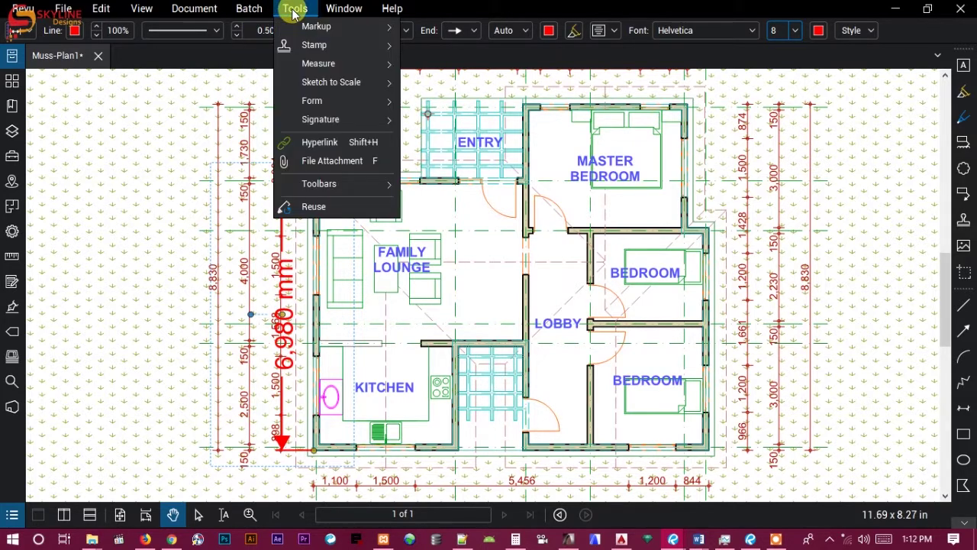
mouse_move(308, 64)
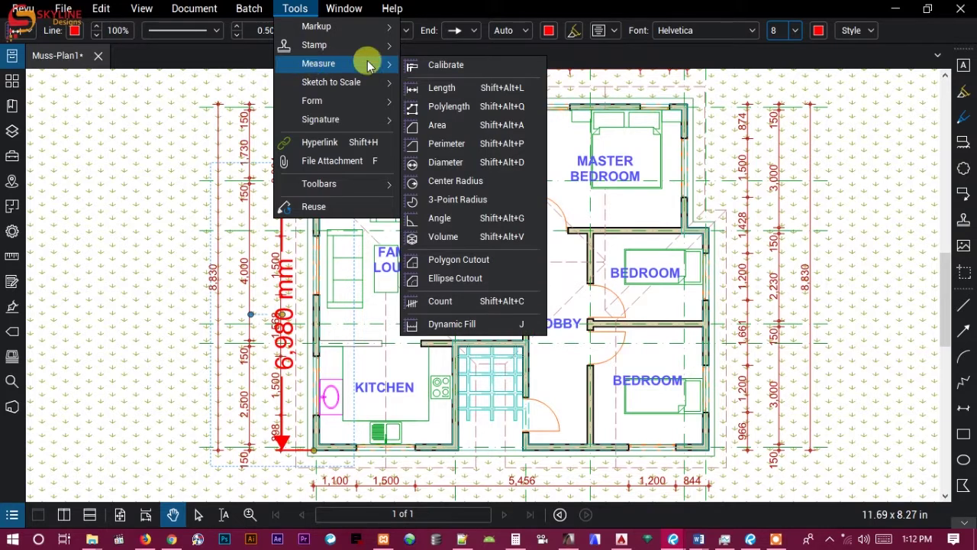
click(449, 107)
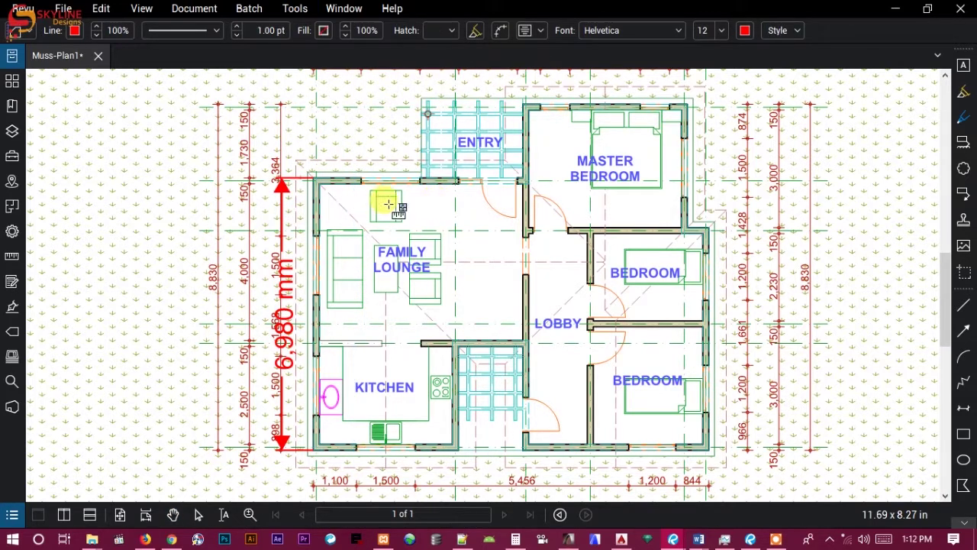
click(319, 185)
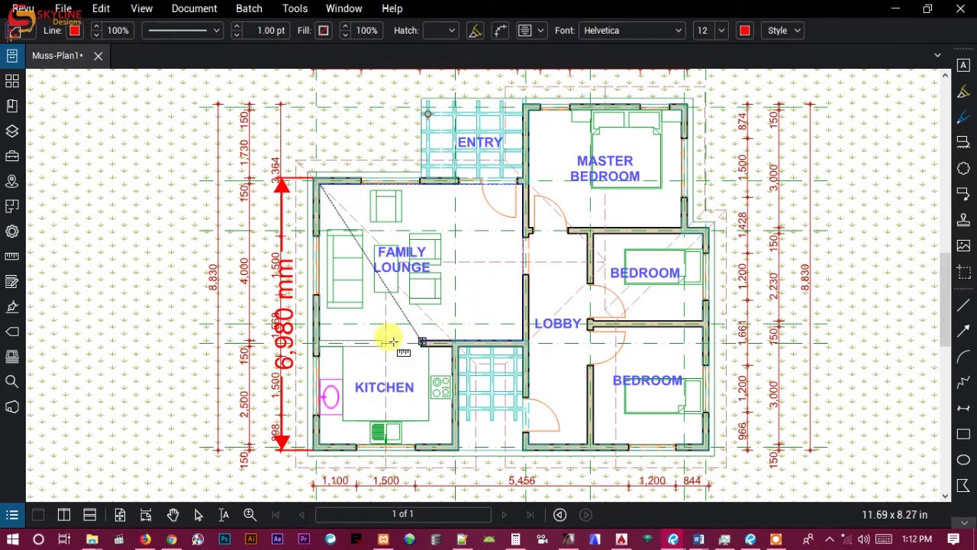
click(320, 186)
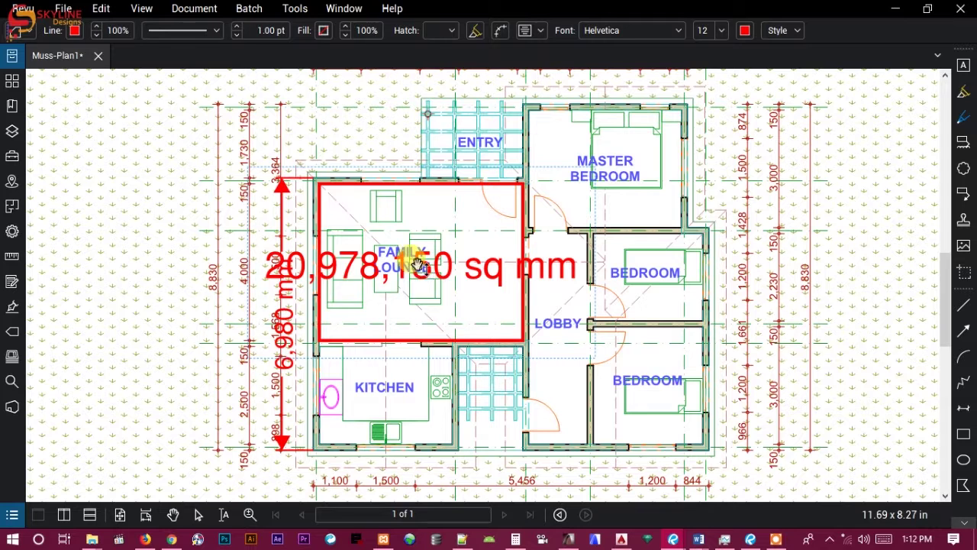
key(Escape)
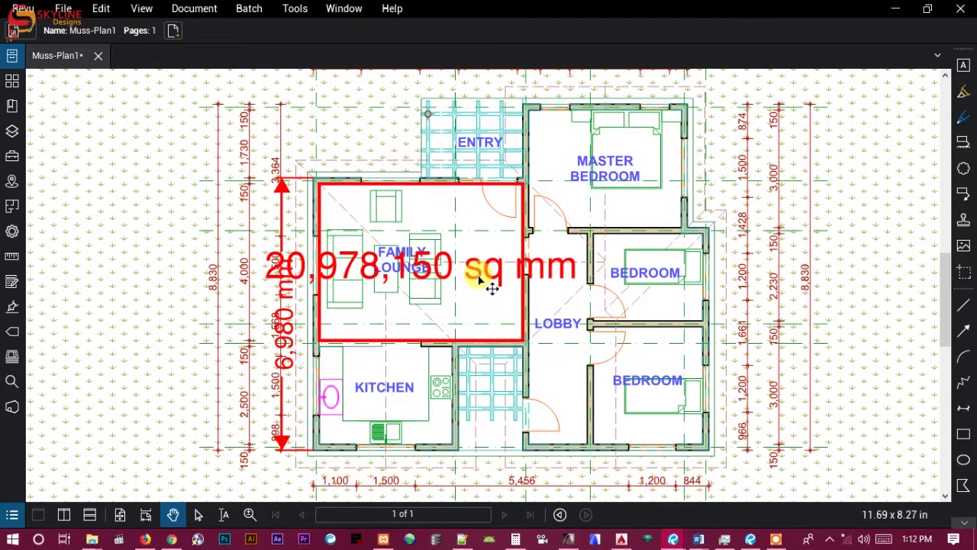
Set the font size of the family lounge area measurement to 6
click(492, 288)
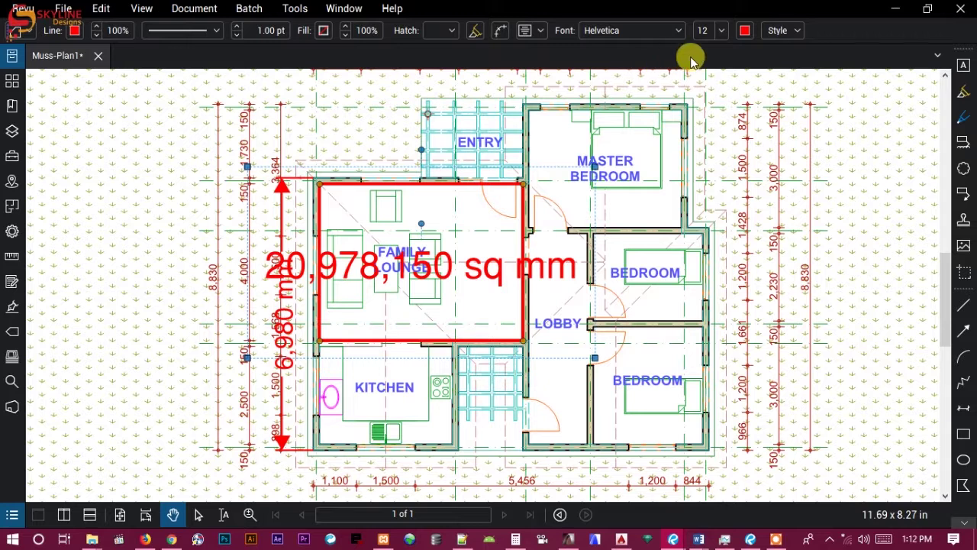
click(720, 31)
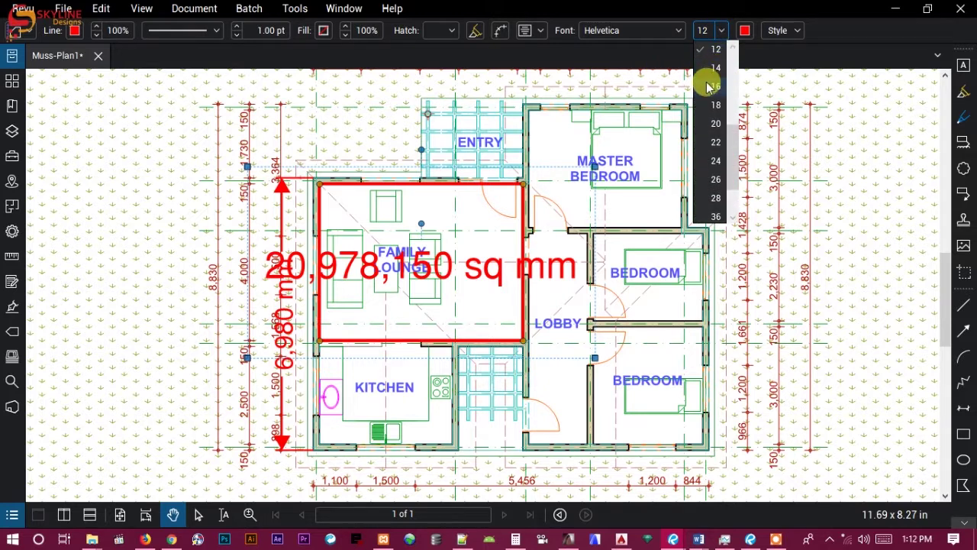
scroll(709, 86, up, 3)
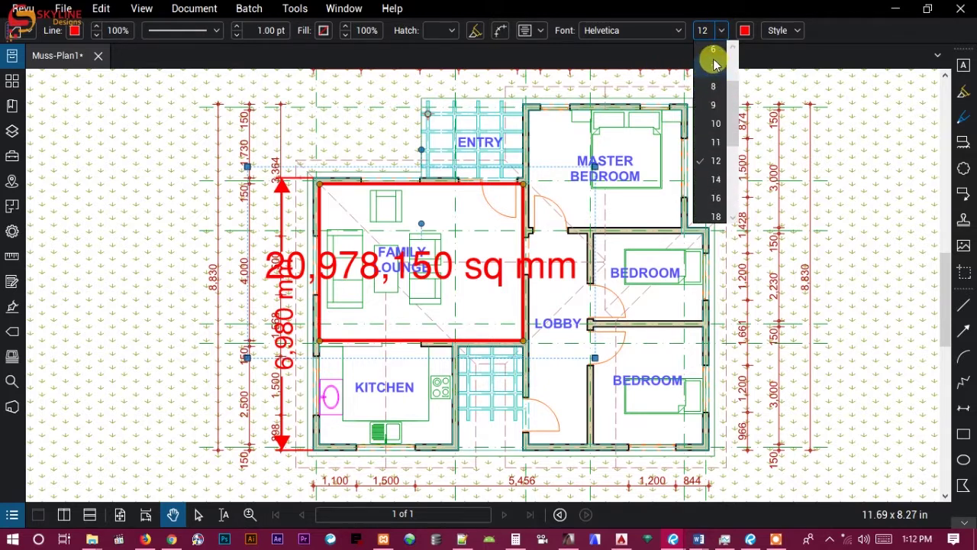
click(712, 49)
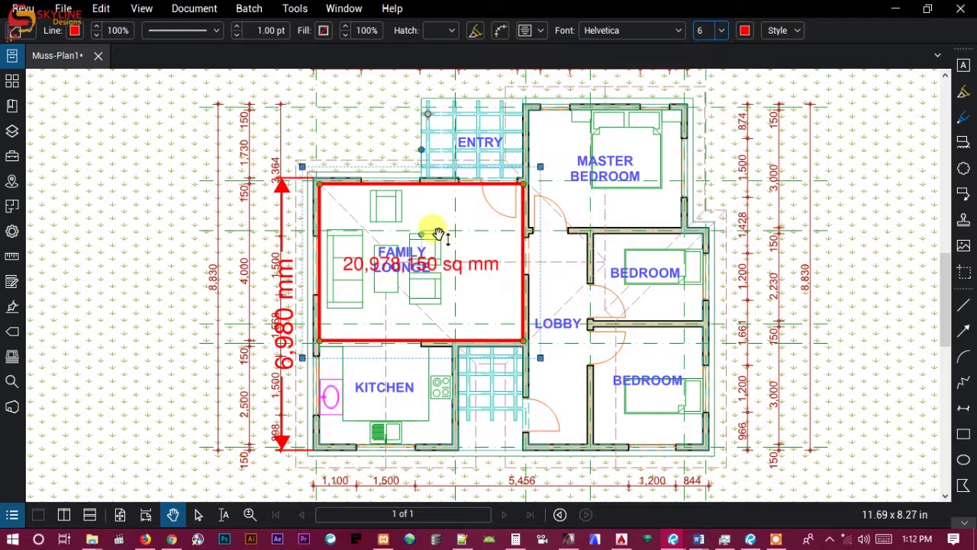
Give the family lounge area measurement a red fill and a square grid hatch
click(323, 31)
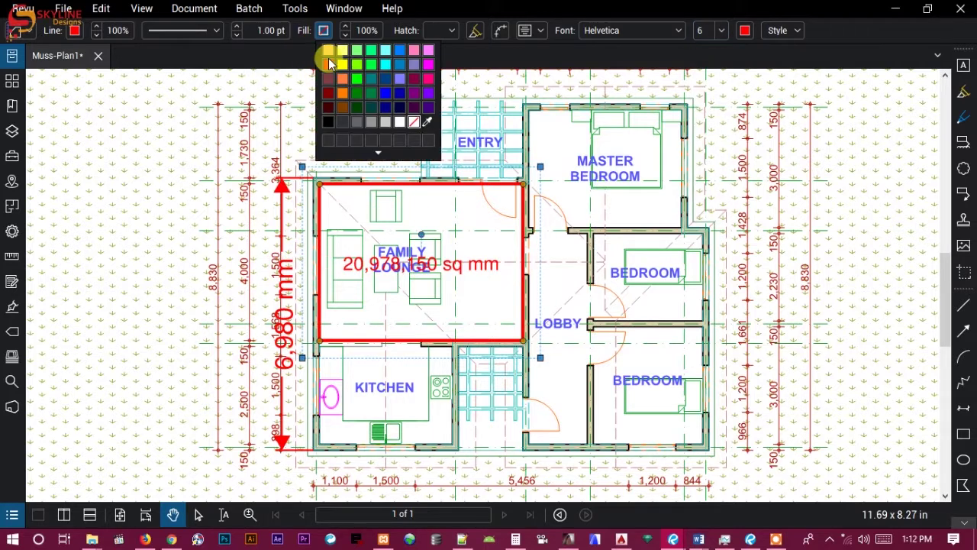
click(327, 66)
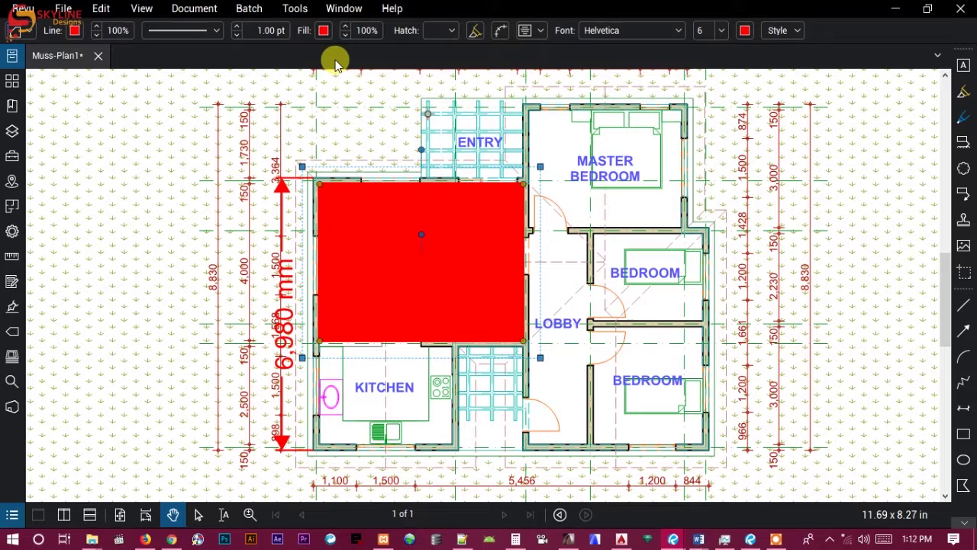
click(451, 31)
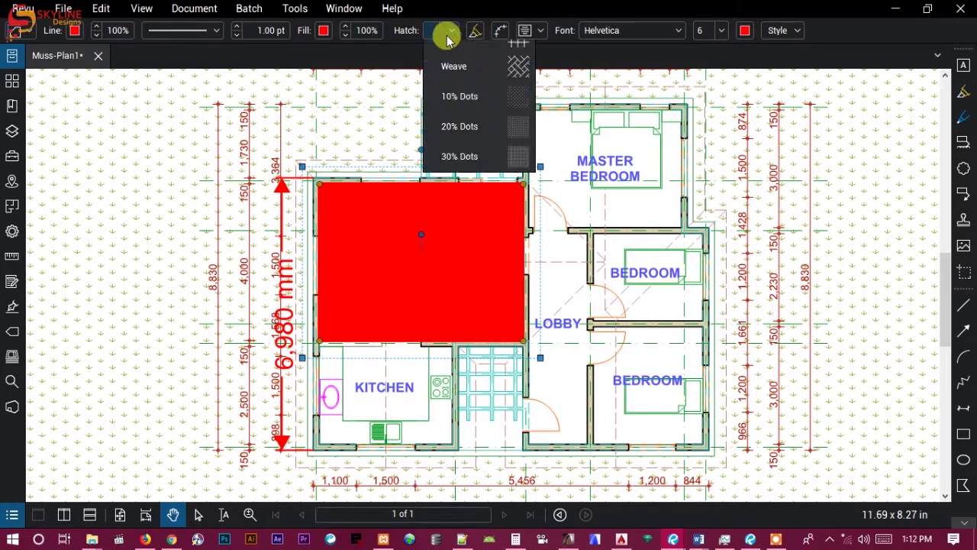
click(459, 289)
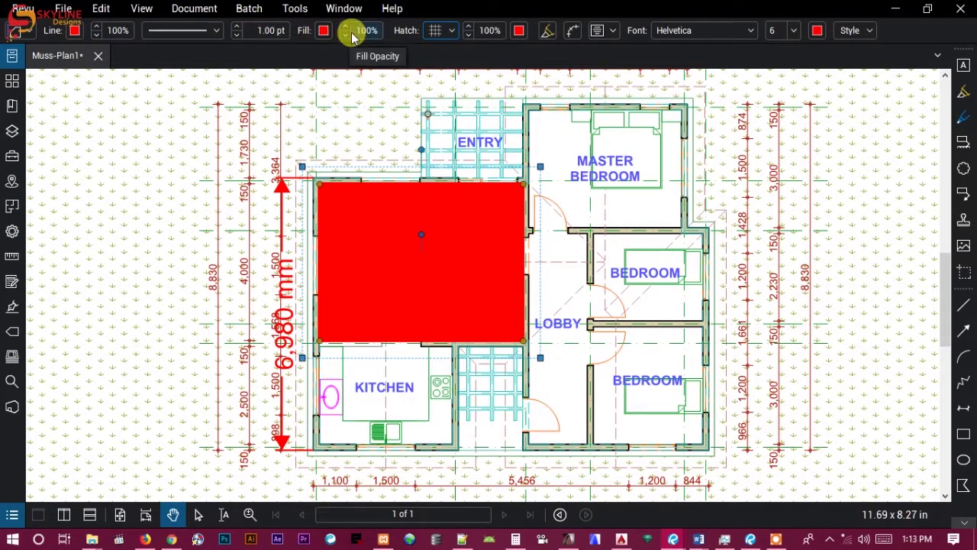
Set the fill opacity of the family lounge area measurement to 45%
double_click(379, 35)
key(BackSpace)
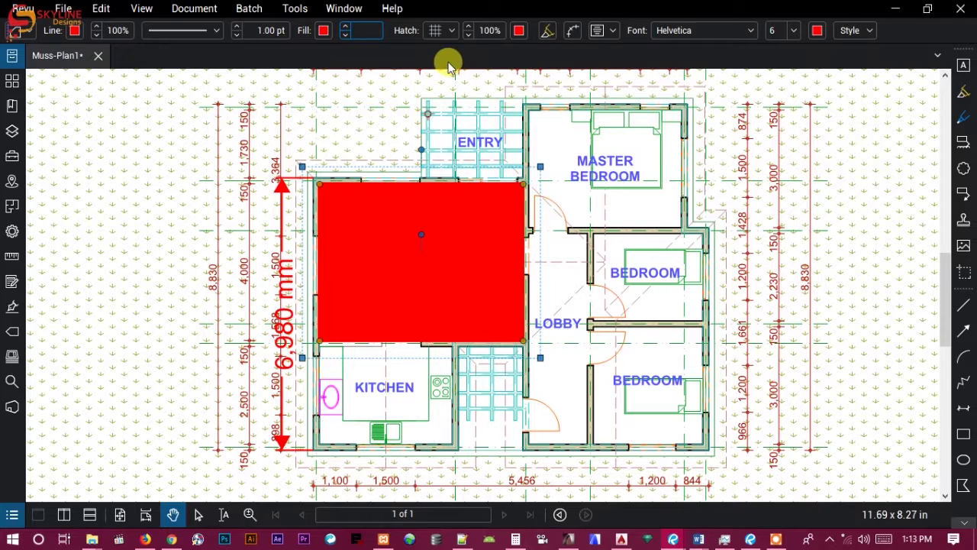
text(45)
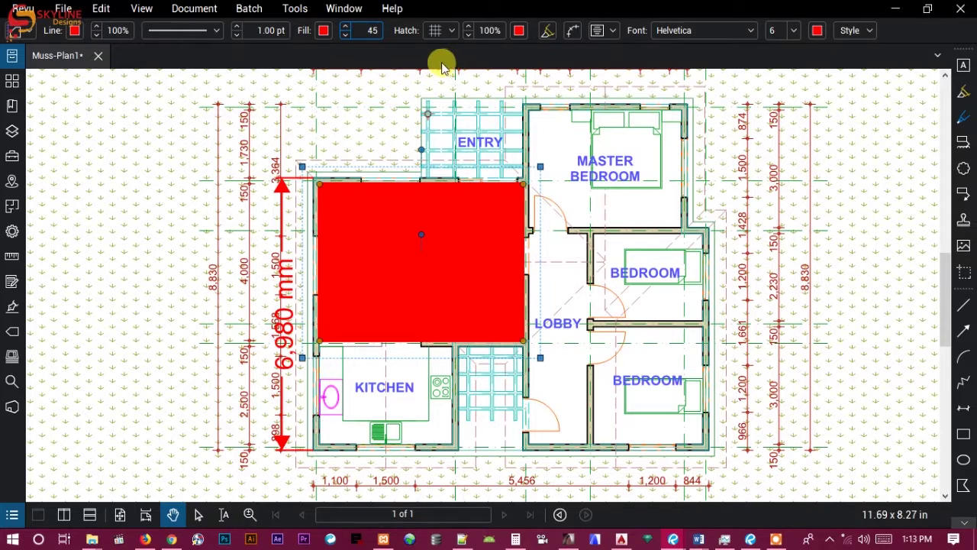
click(393, 196)
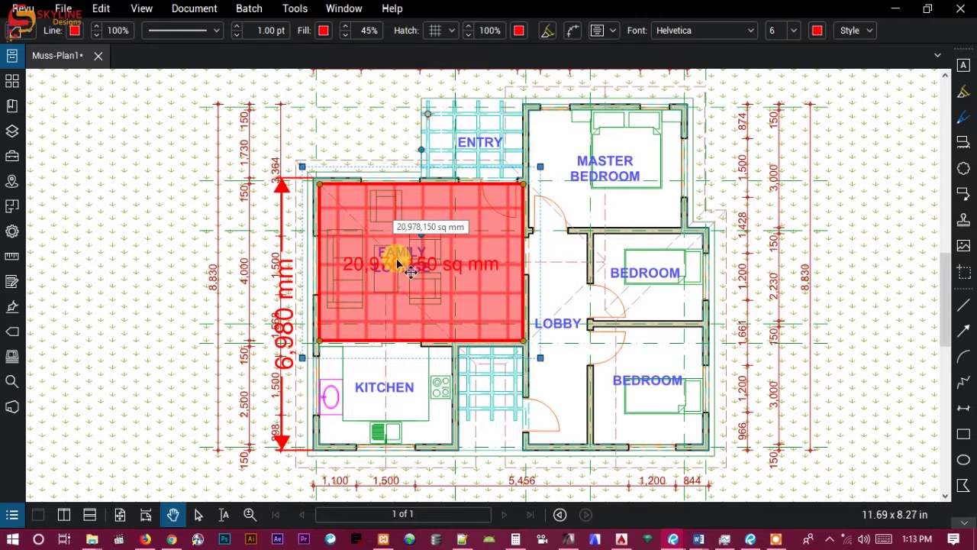
Add a Volume measurement around the inner corners of the bedroom directly below the master bedroom
click(295, 8)
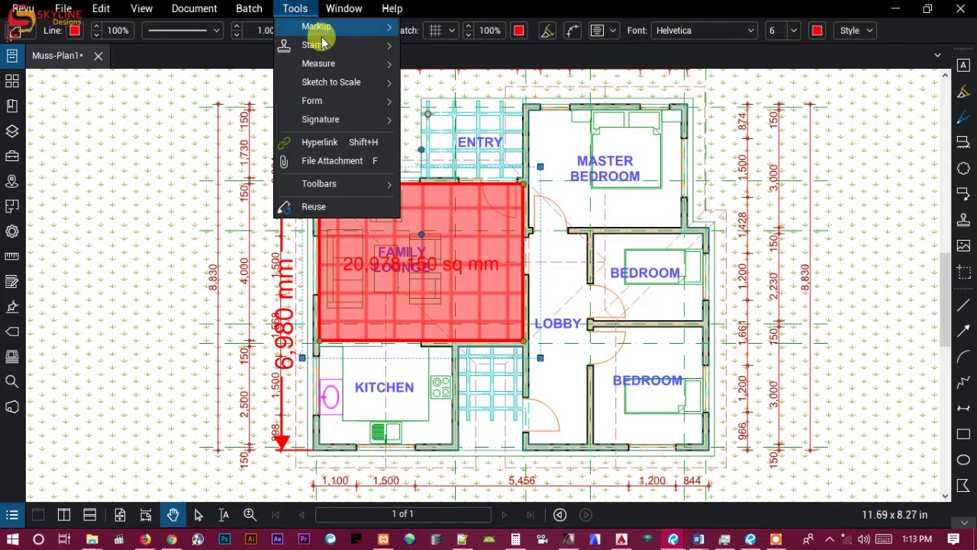
mouse_move(317, 66)
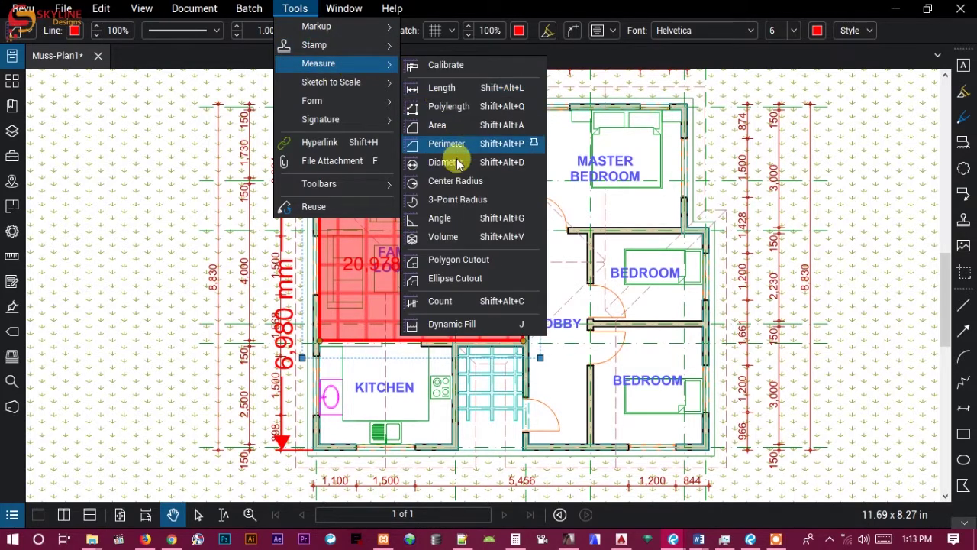
click(443, 236)
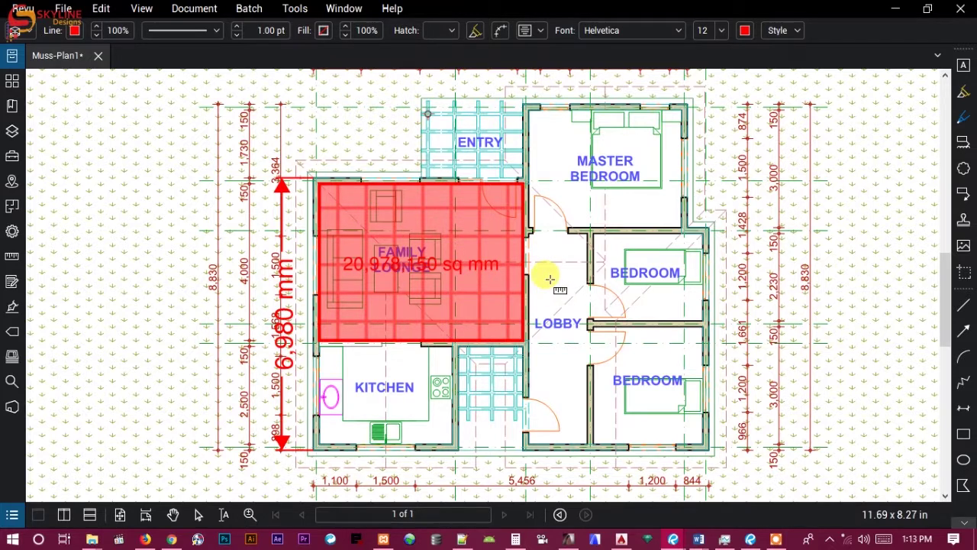
click(703, 317)
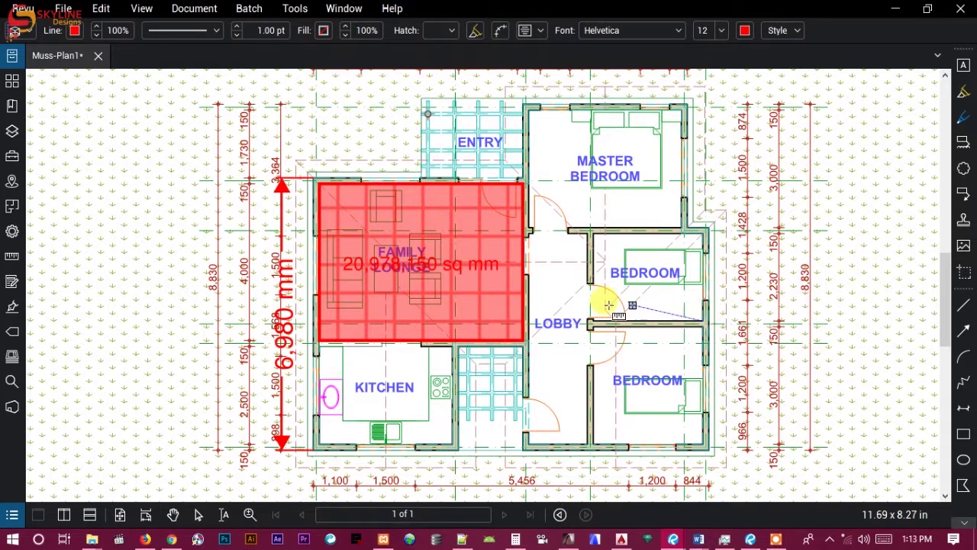
click(592, 319)
click(592, 232)
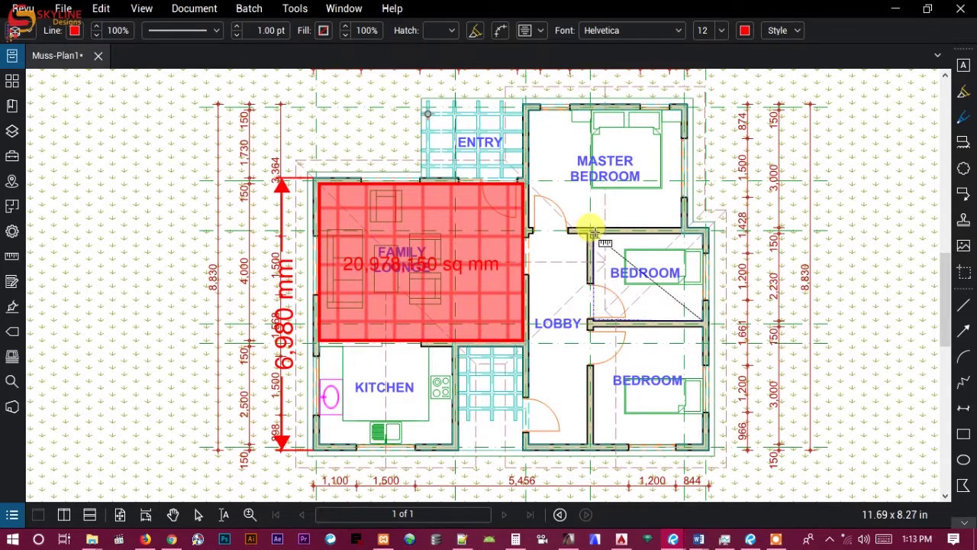
click(701, 233)
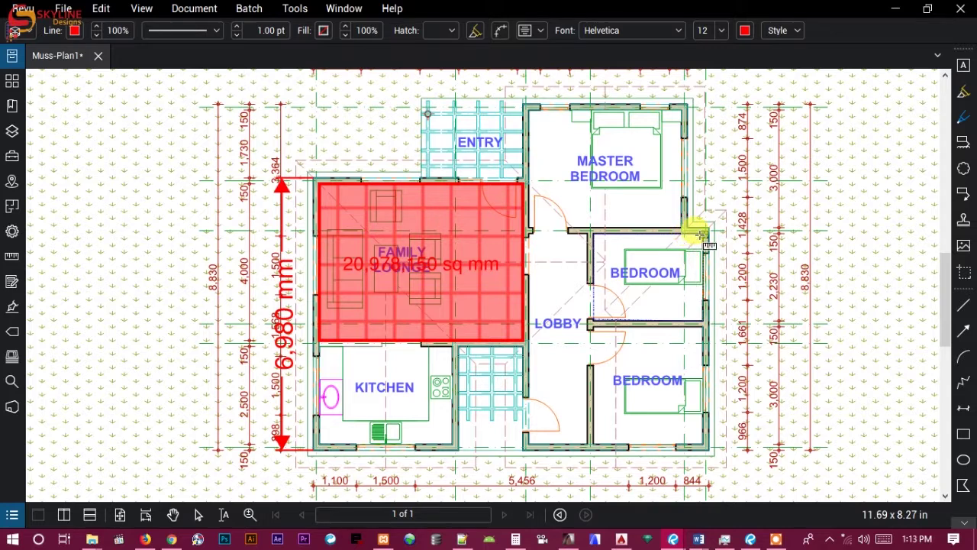
double_click(701, 317)
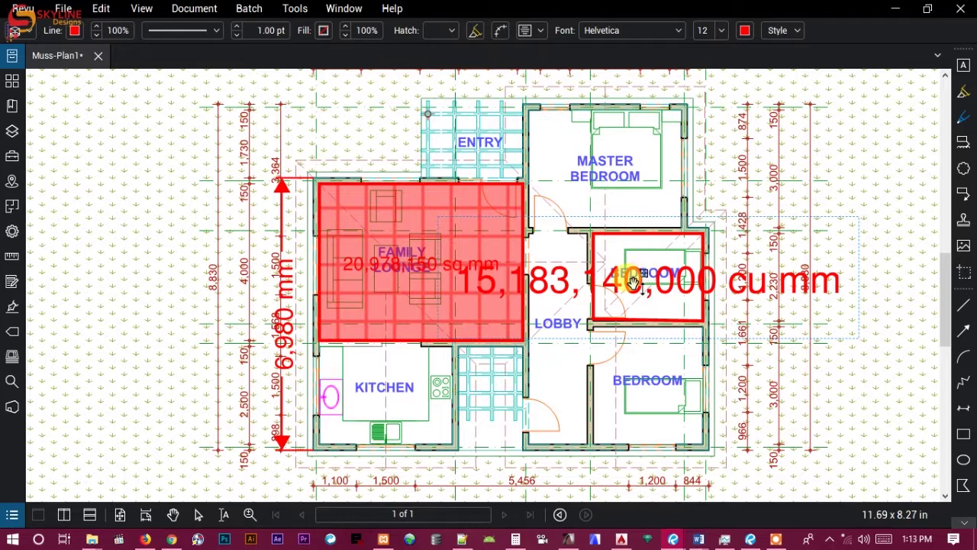
key(Escape)
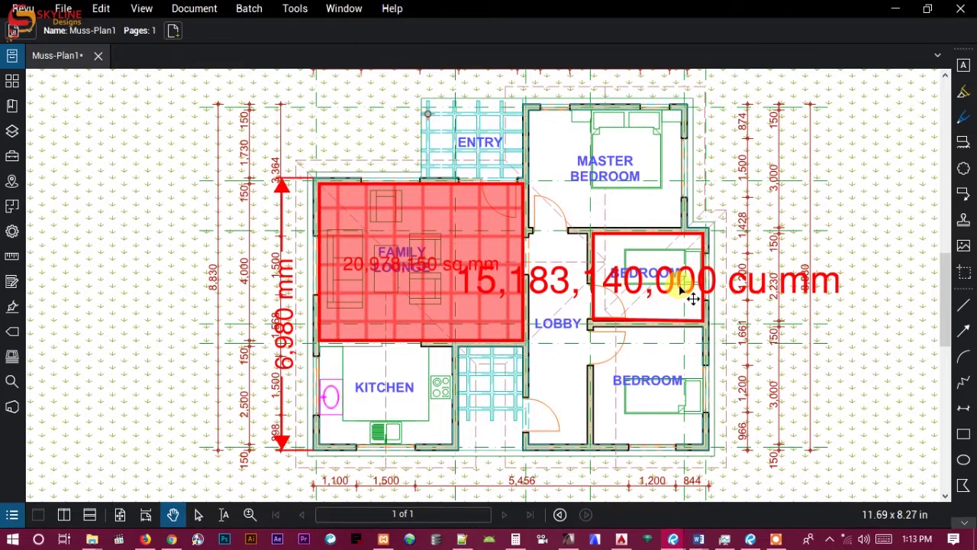
Set the font size of the bedroom volume measurement to 6
click(693, 299)
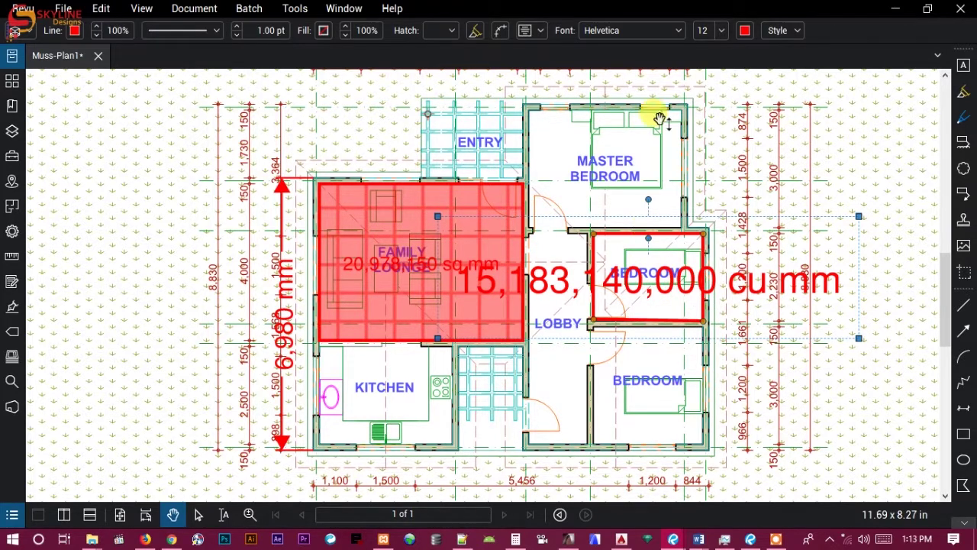
click(719, 34)
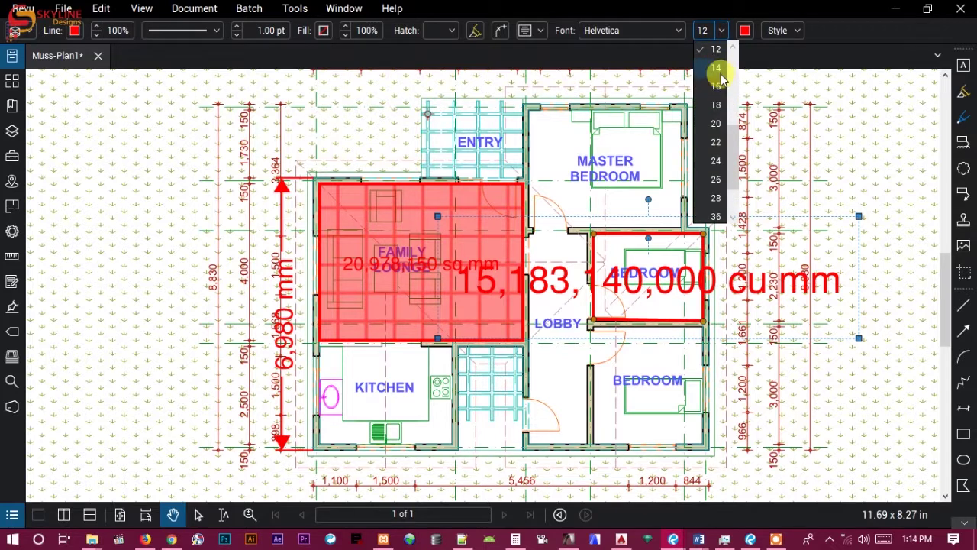
scroll(718, 72, up, 2)
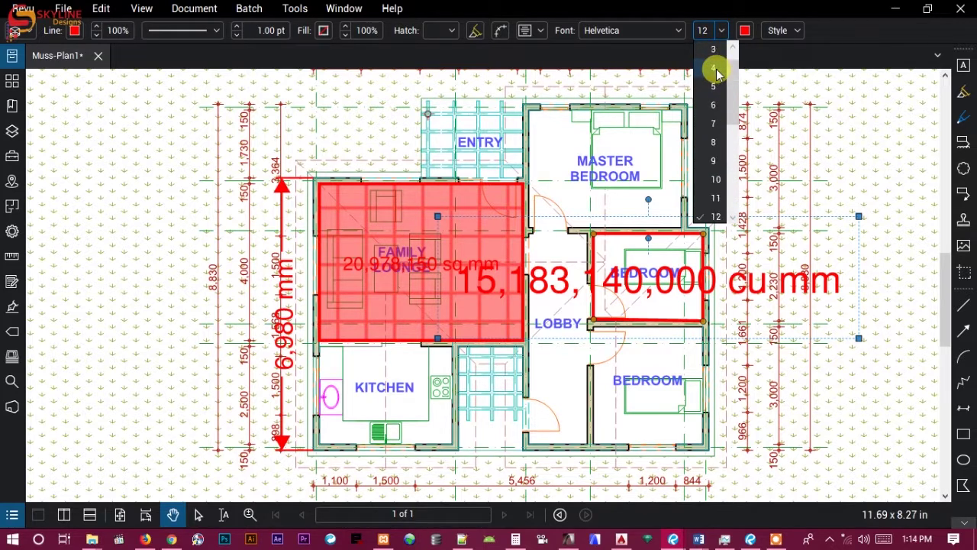
scroll(718, 73, up, 1)
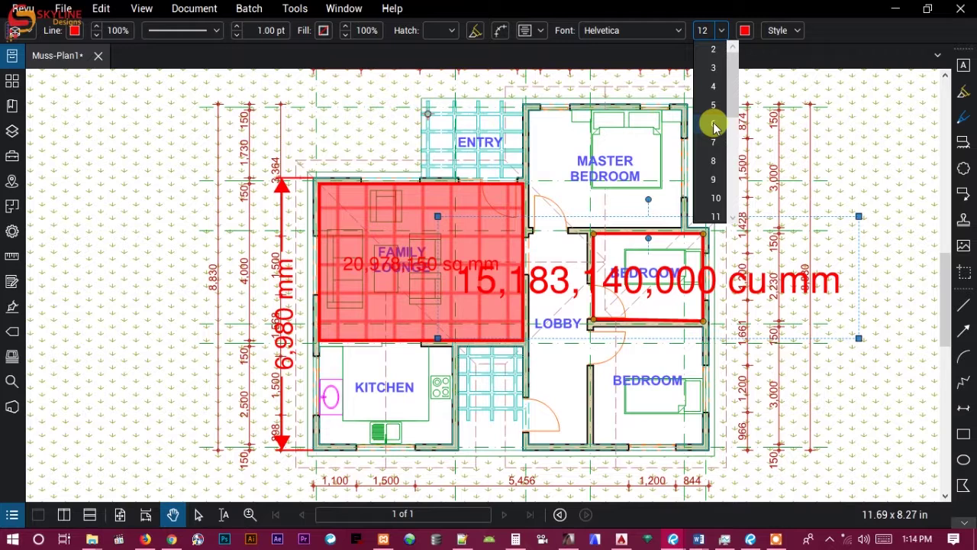
click(715, 126)
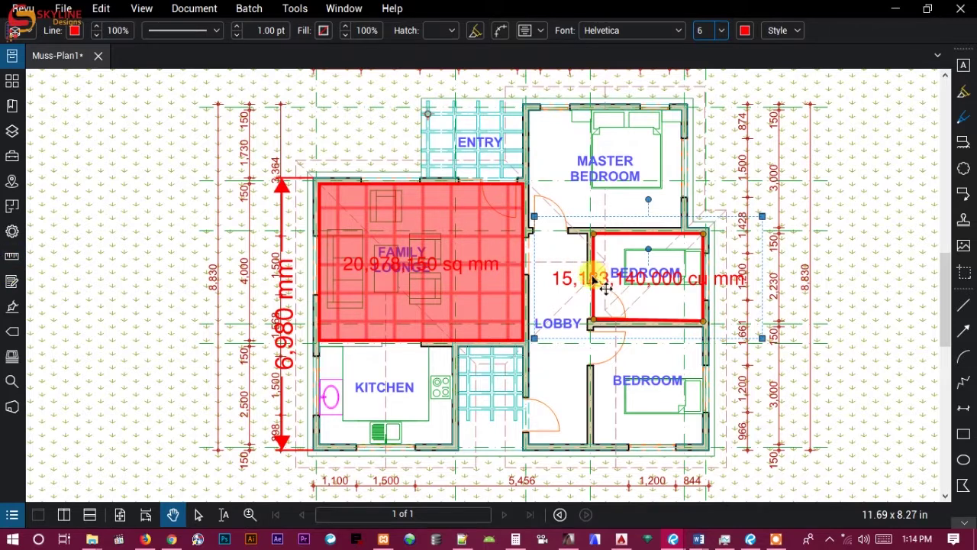
Set the bedroom volume measurement's depth to 200 mm, recalculated, and save its properties as the default
click(11, 257)
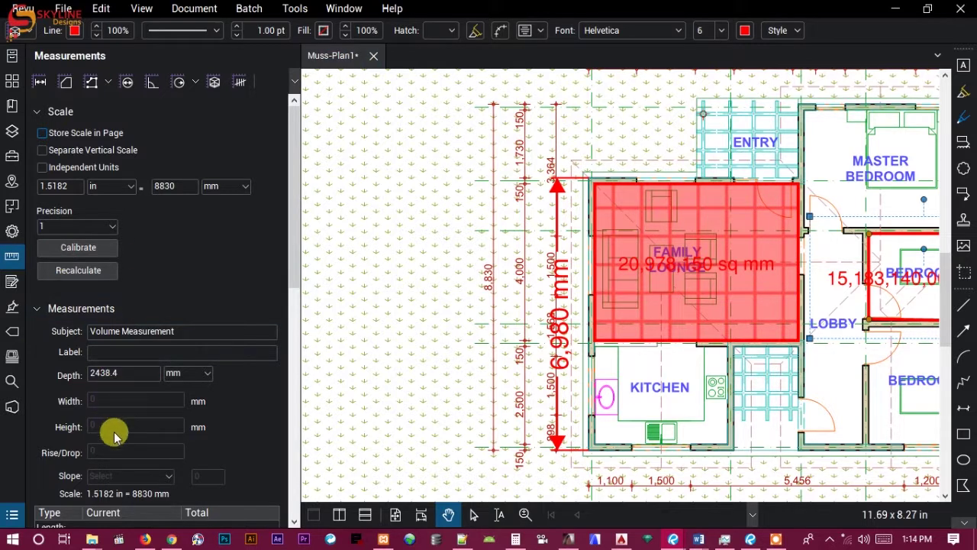
double_click(122, 371)
click(91, 373)
drag(81, 372, 124, 371)
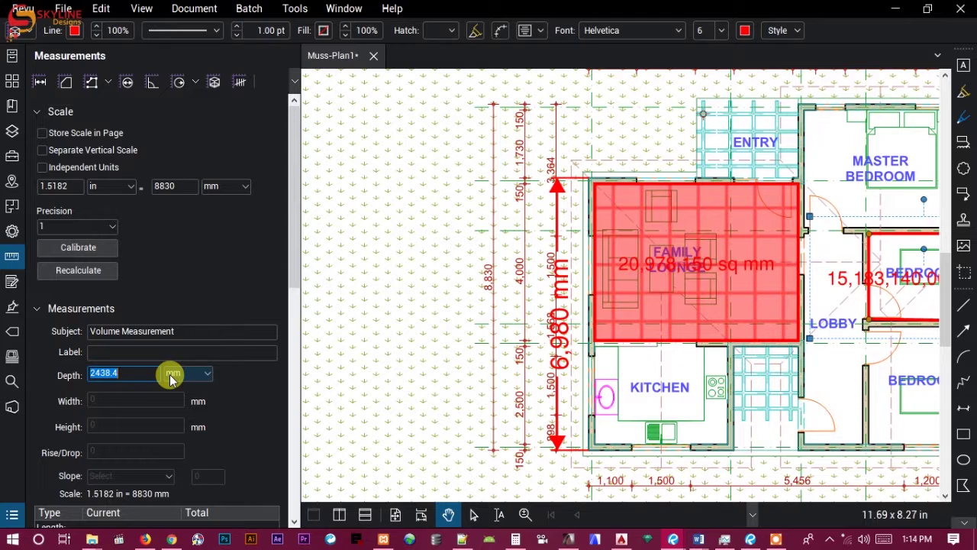
text(200)
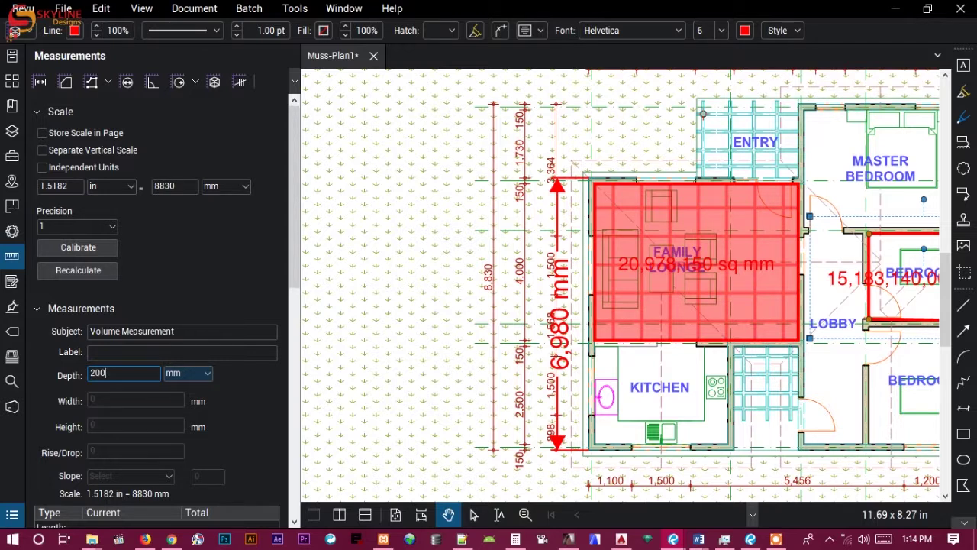
click(64, 273)
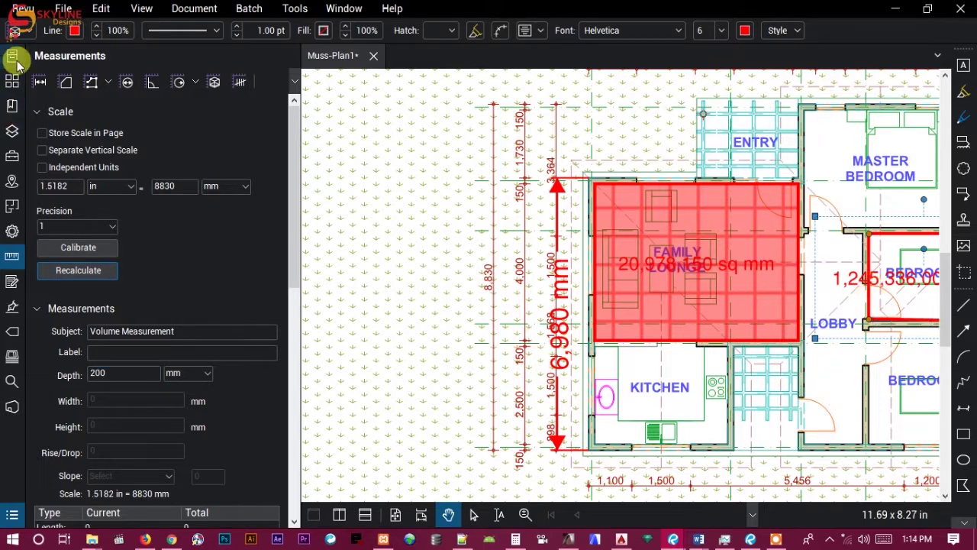
click(11, 261)
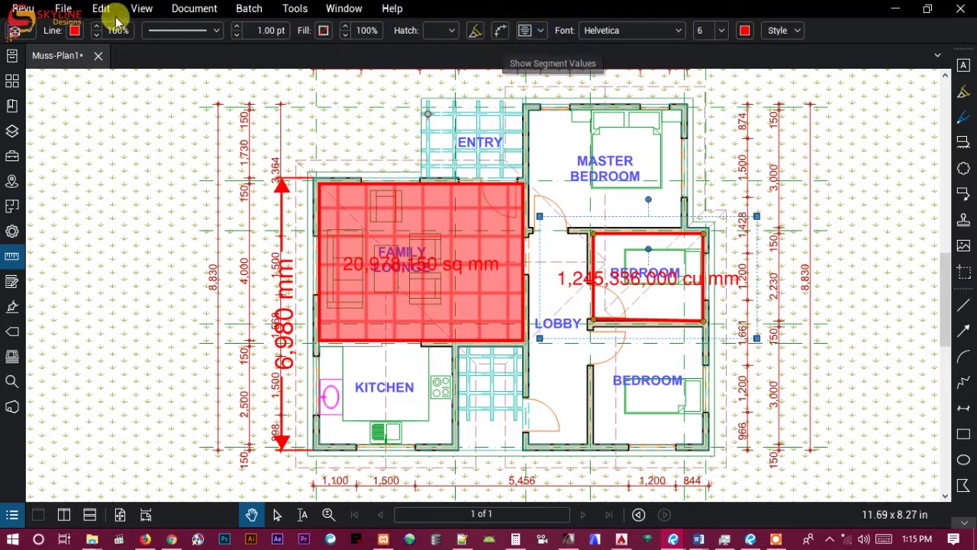
click(28, 34)
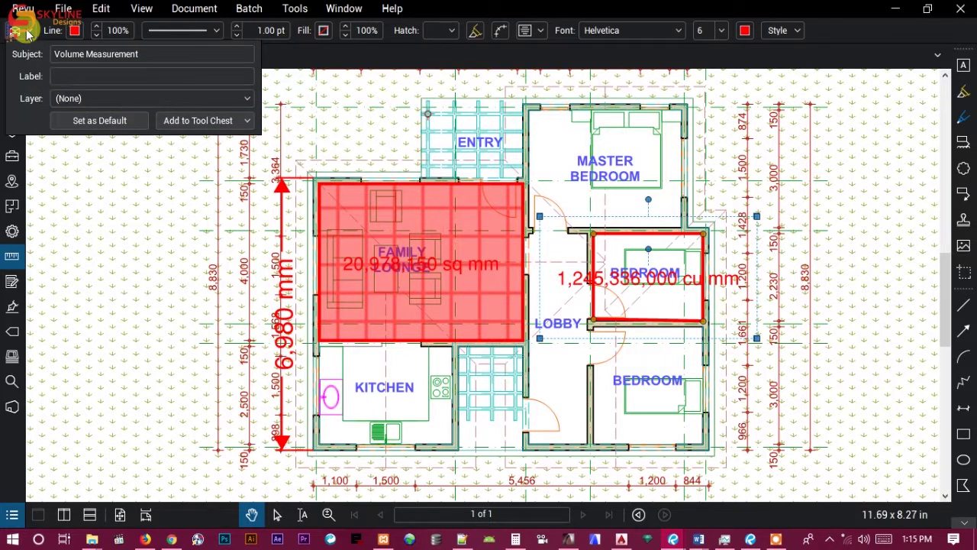
click(86, 121)
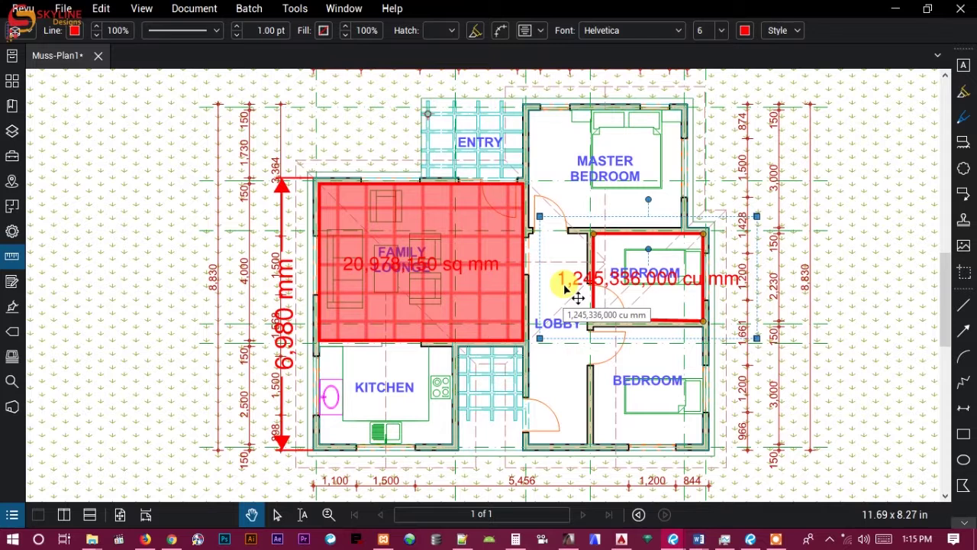
Add a callout reading "6x6 bedroom" with its arrow pointing at the bed in the master bedroom
click(296, 9)
mouse_move(318, 30)
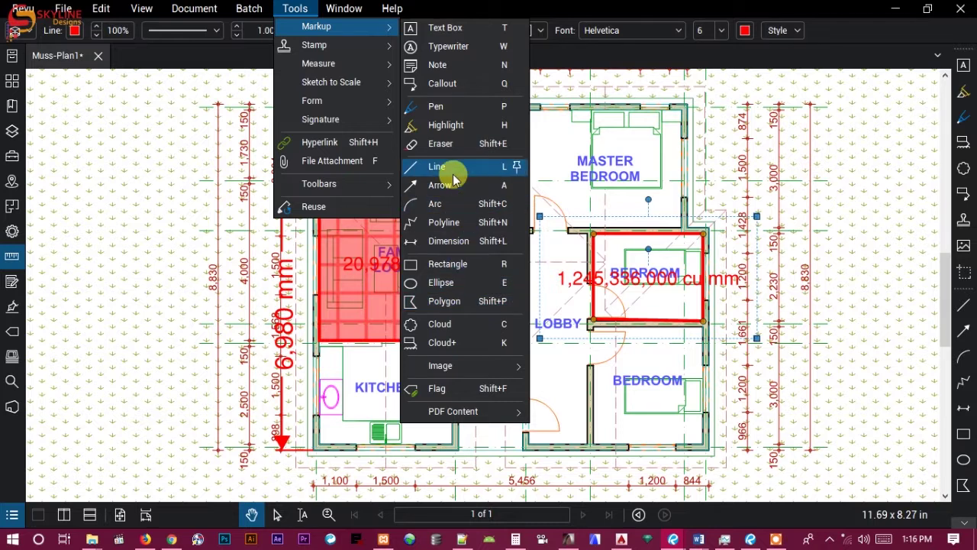
click(446, 88)
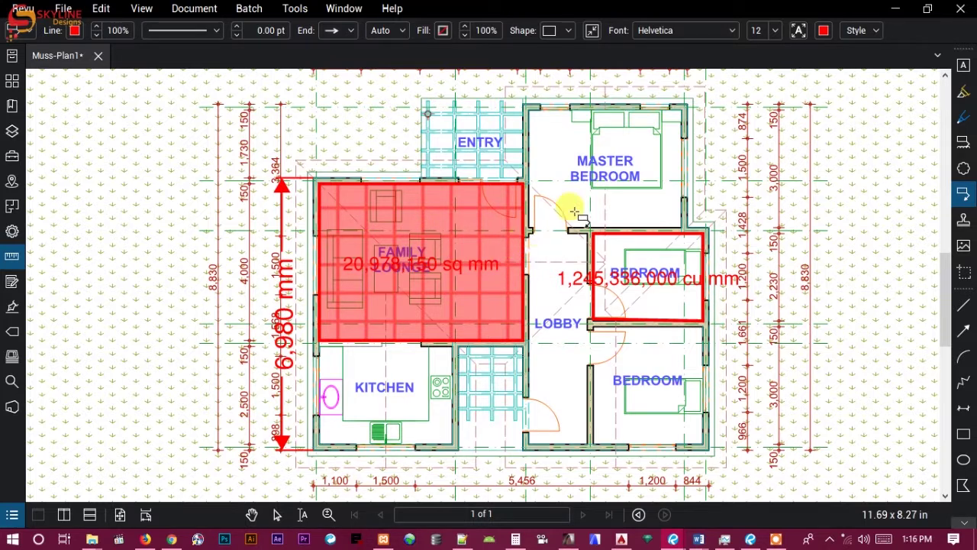
click(612, 140)
click(652, 141)
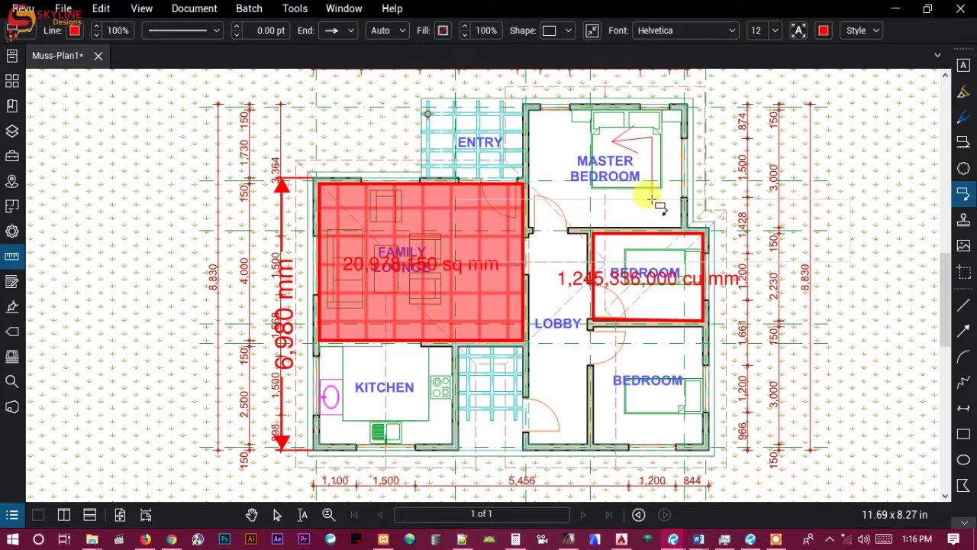
click(648, 199)
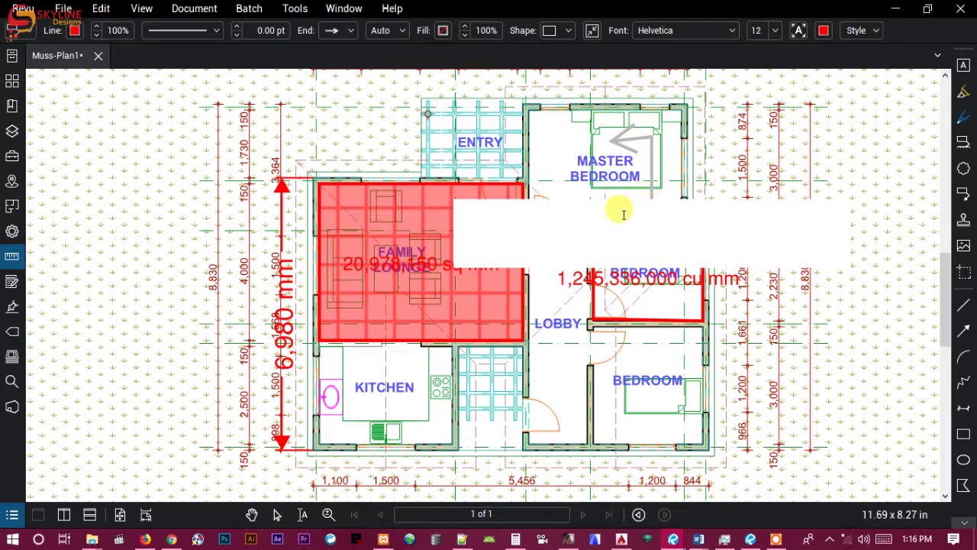
text(6x)
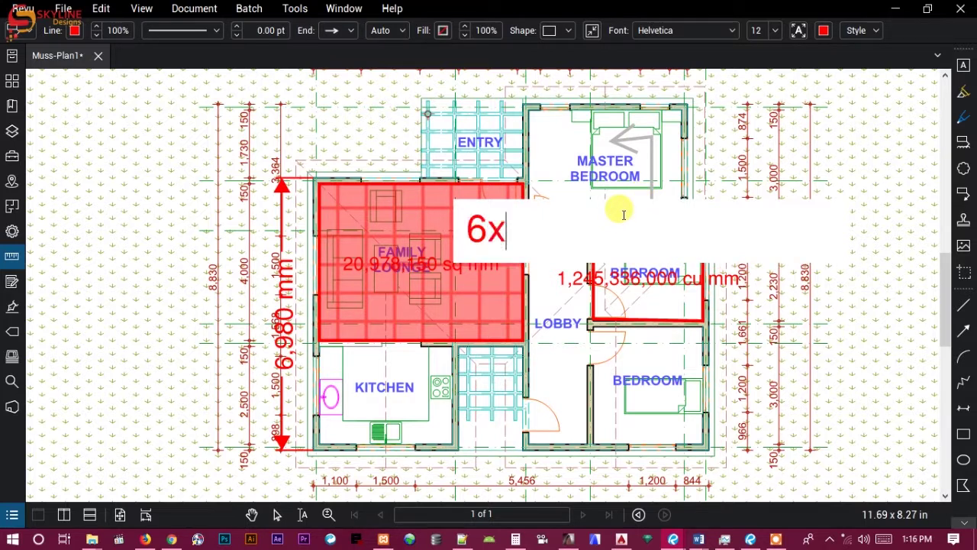
text(6 bedroom)
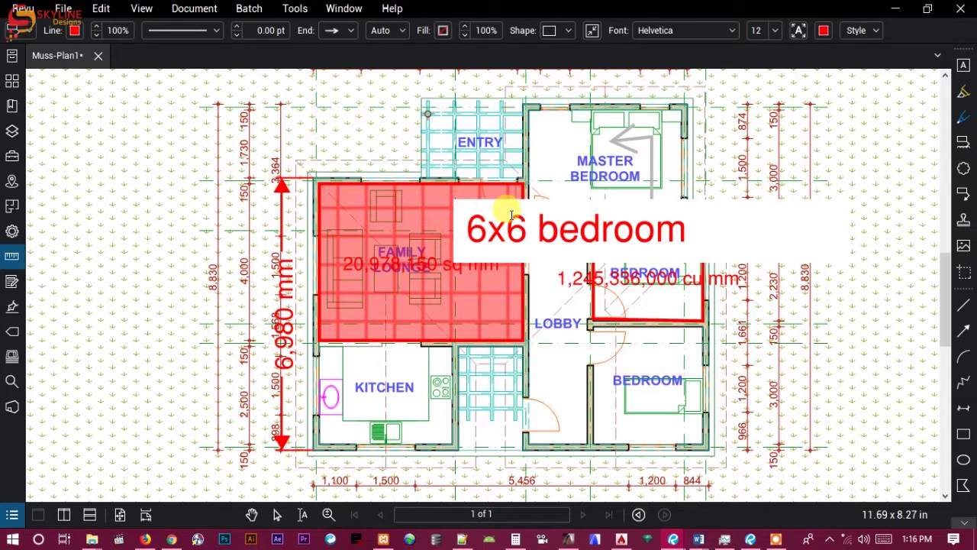
key(Escape)
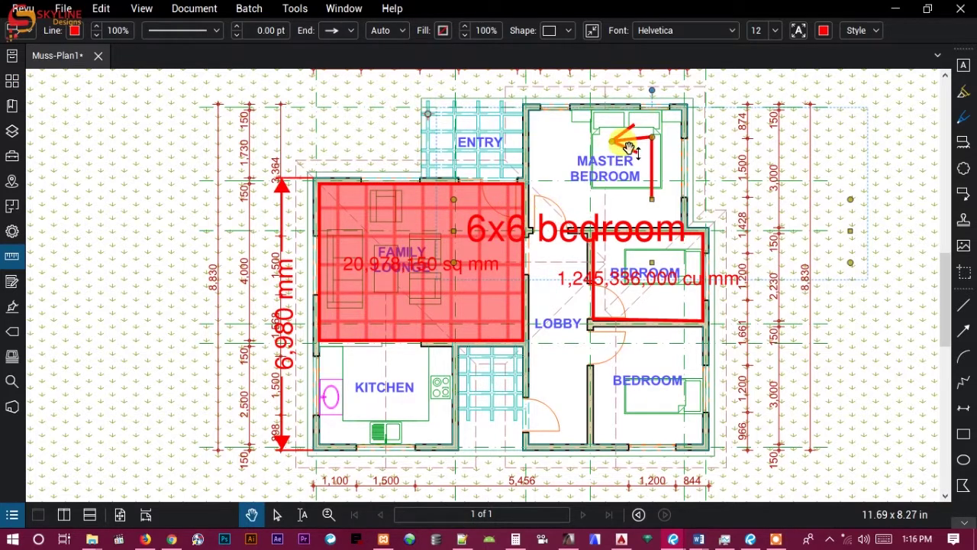
key(Escape)
Set the callout's font size to 6 and turn on automatic text sizing
click(278, 514)
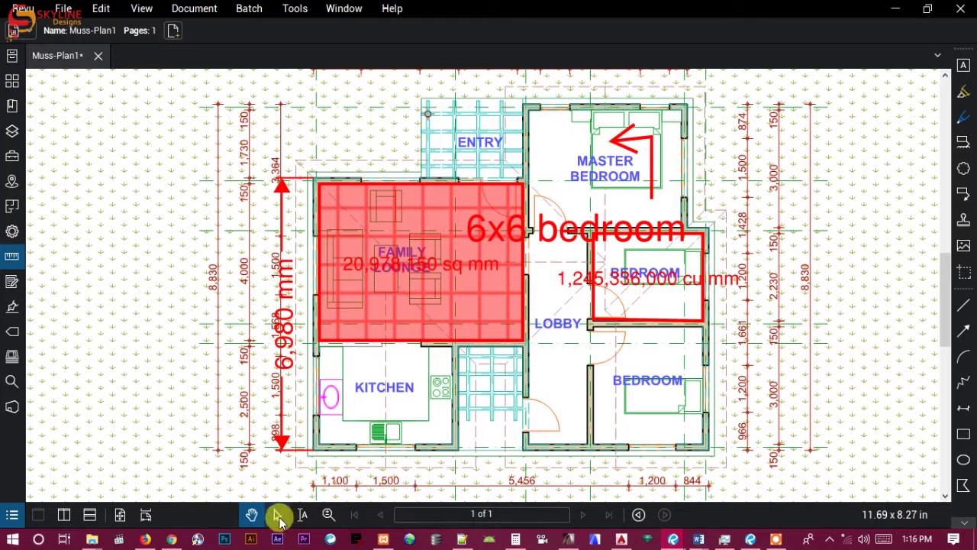
click(624, 141)
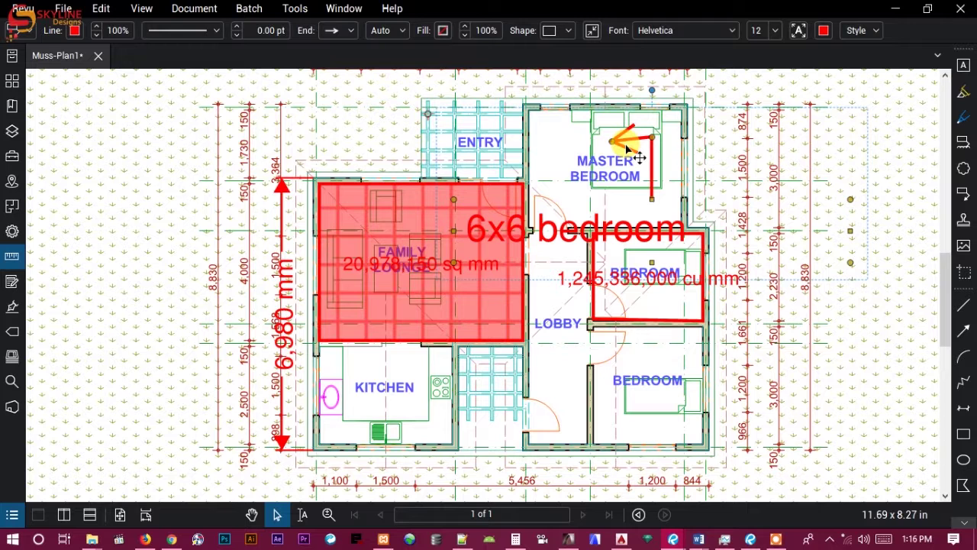
click(773, 30)
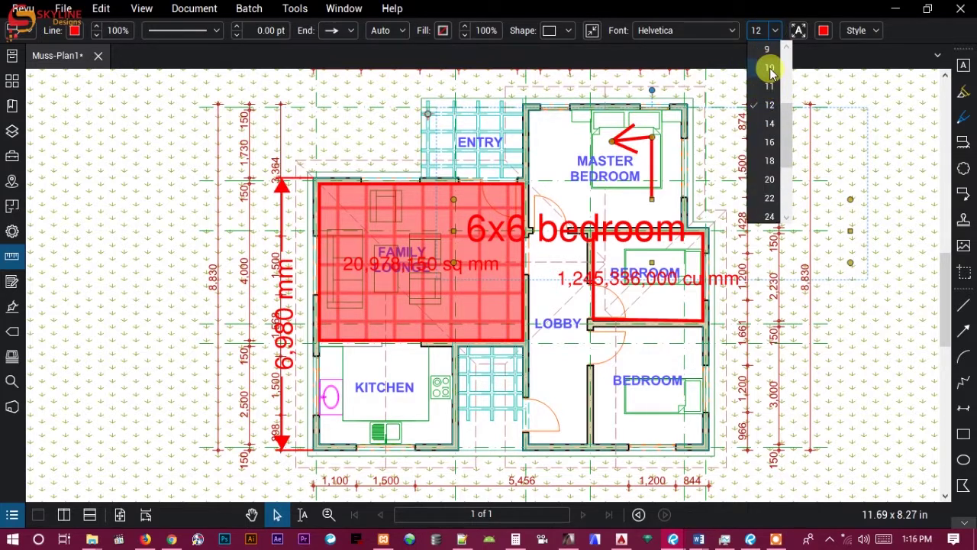
scroll(770, 69, up, 2)
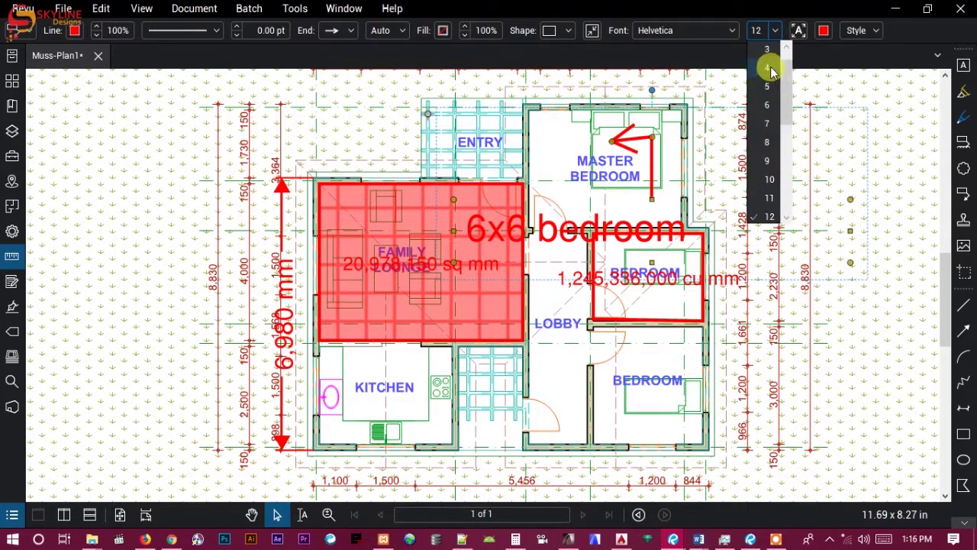
click(769, 105)
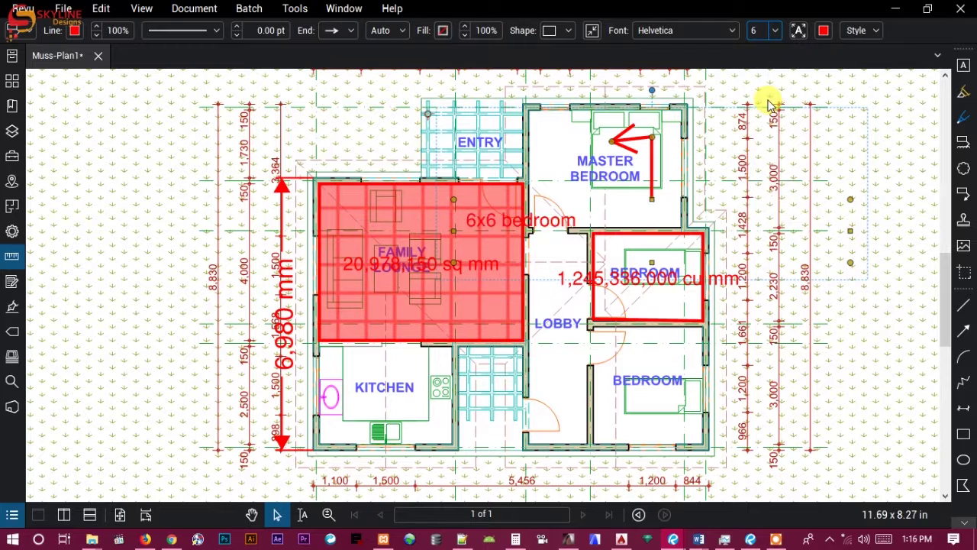
click(800, 30)
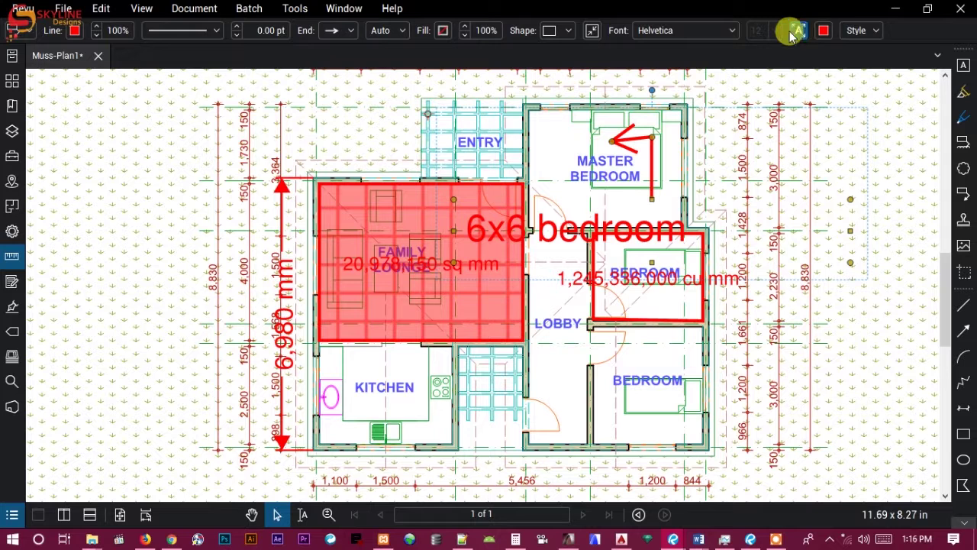
Autosize the callout's text box and change its text colour to dark purple after trying yellow
click(591, 31)
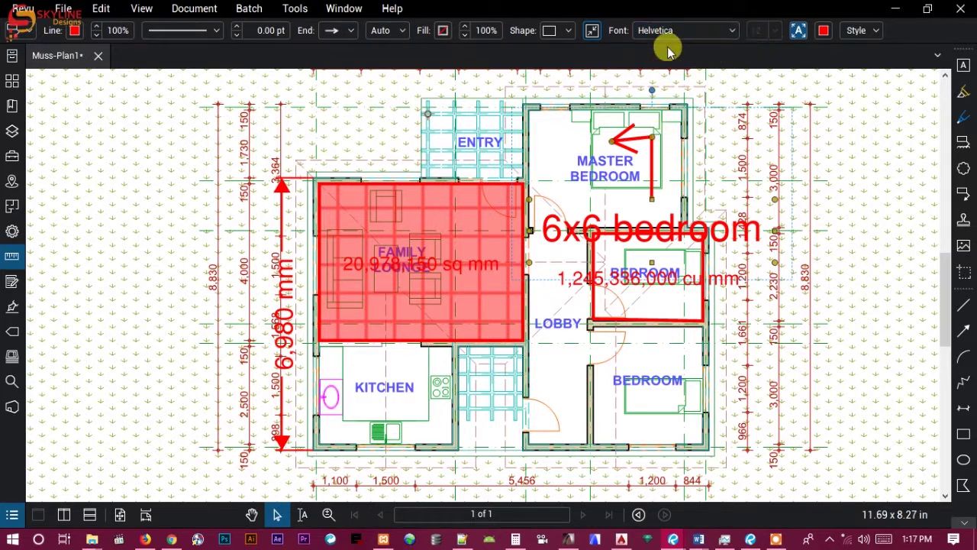
click(825, 34)
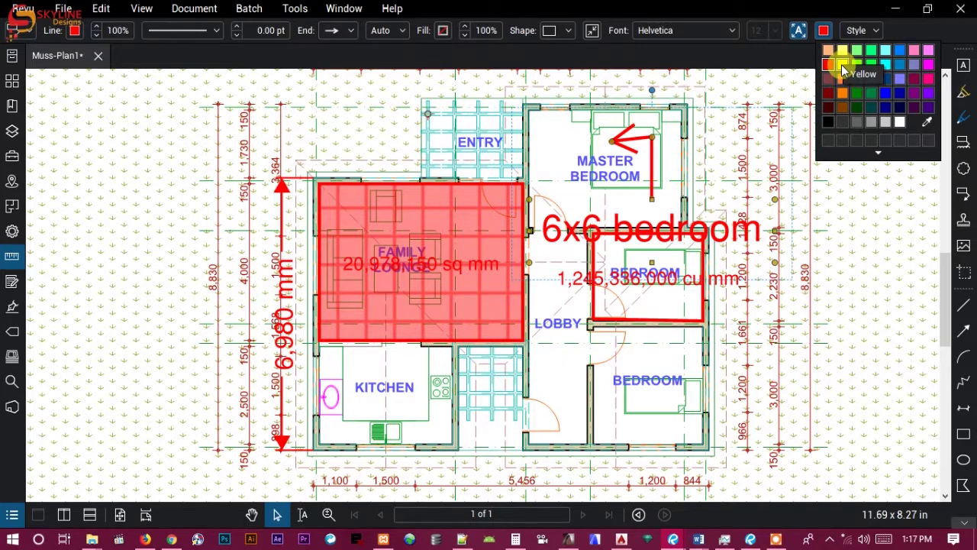
click(844, 70)
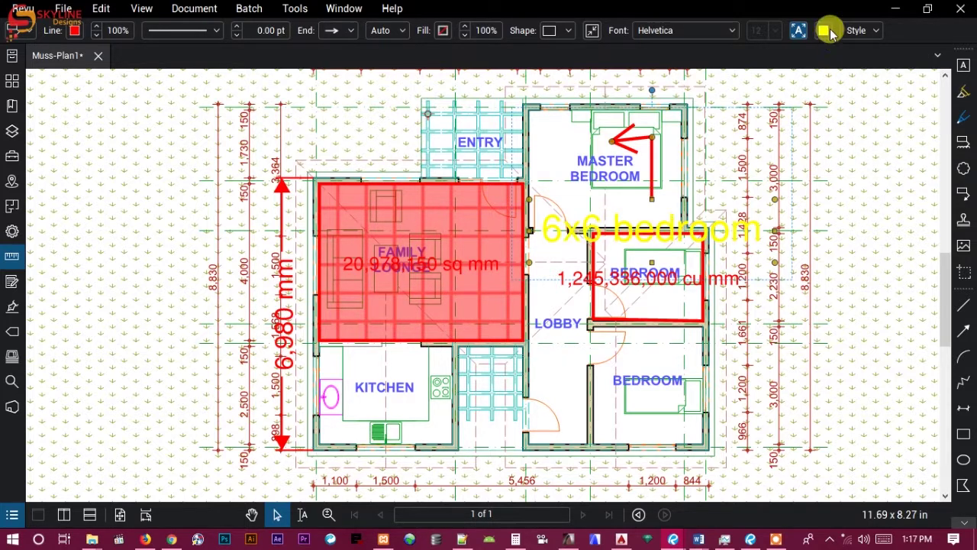
click(832, 32)
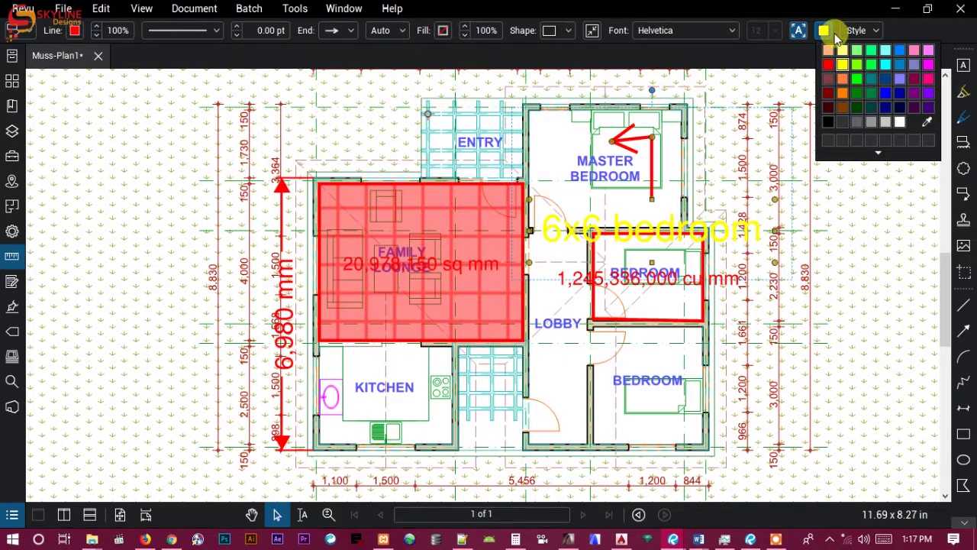
click(915, 80)
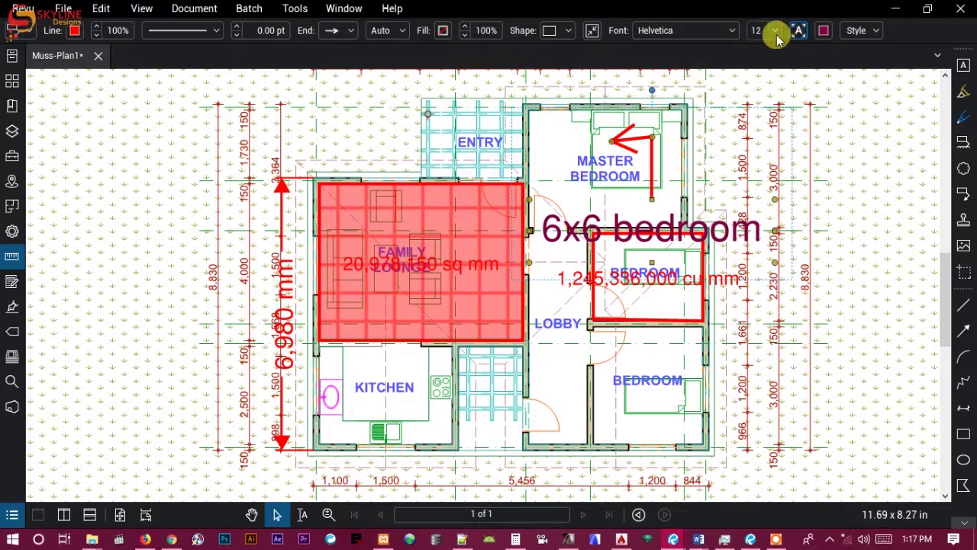
Set the font size of the "6x6 bedroom" callout to 6
click(776, 32)
scroll(770, 72, up, 2)
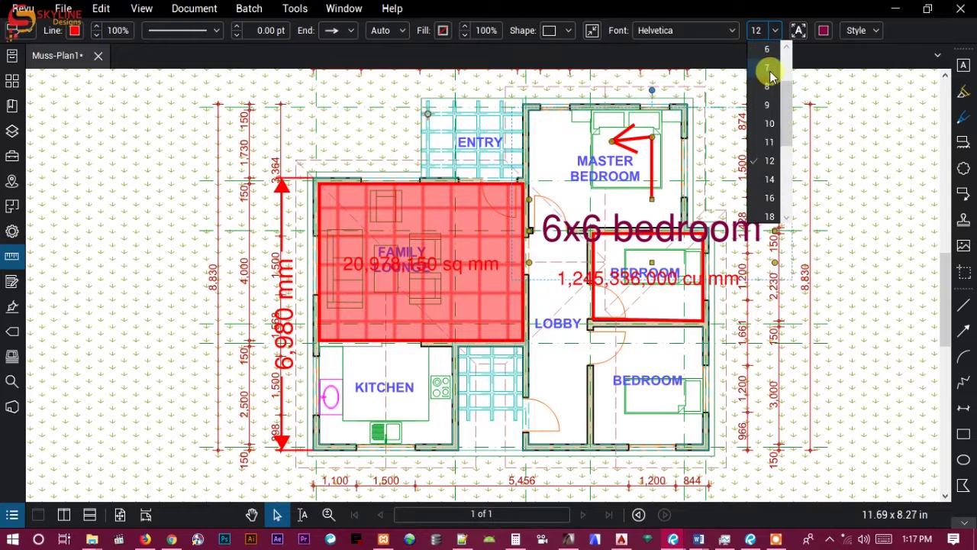
click(765, 51)
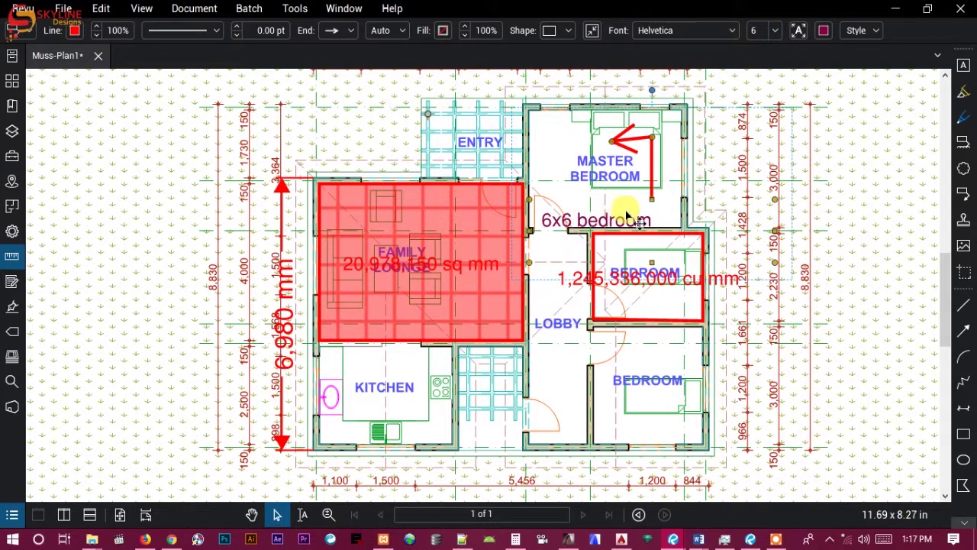
Move the callout's text box to the master bedroom's lower right, shrink it around the text and fill it bright green
drag(599, 224, 653, 210)
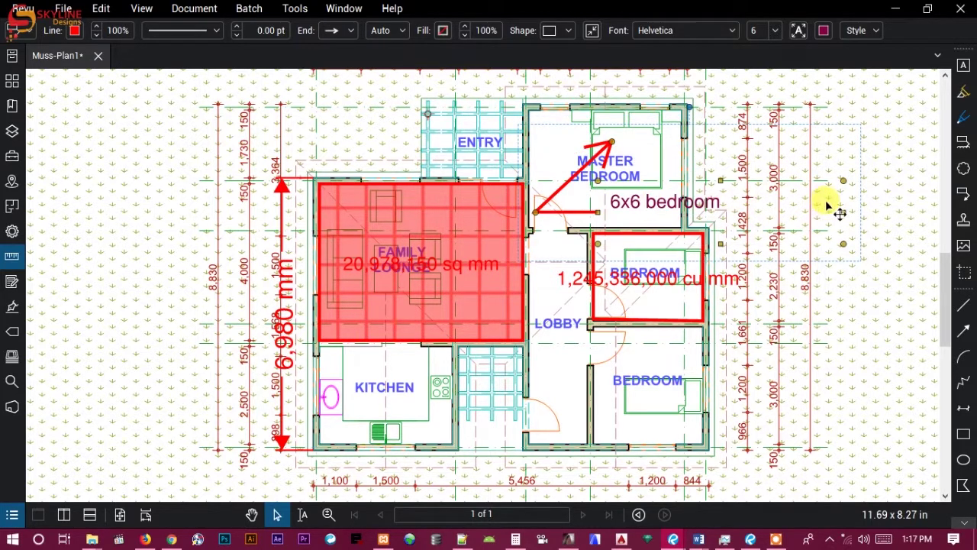
drag(840, 208, 743, 207)
drag(672, 245, 669, 224)
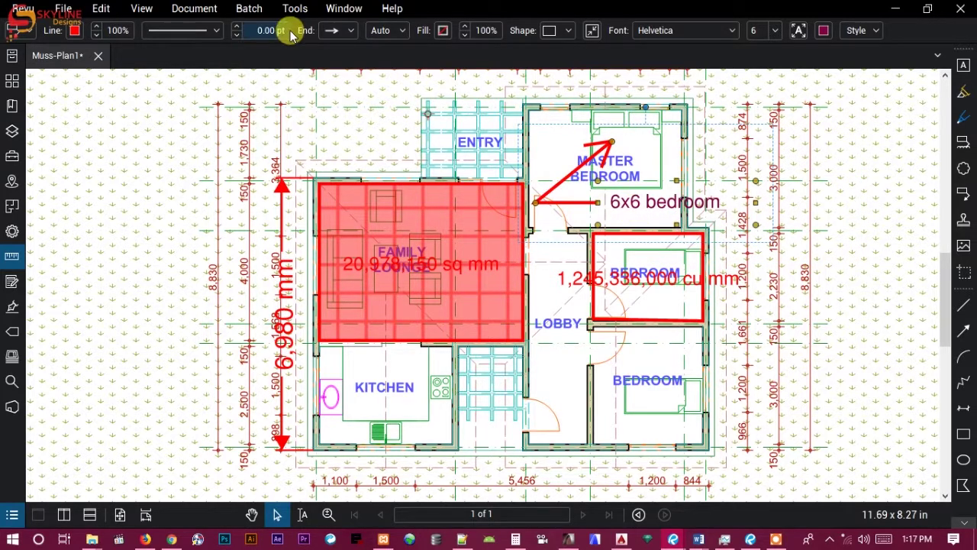
click(444, 34)
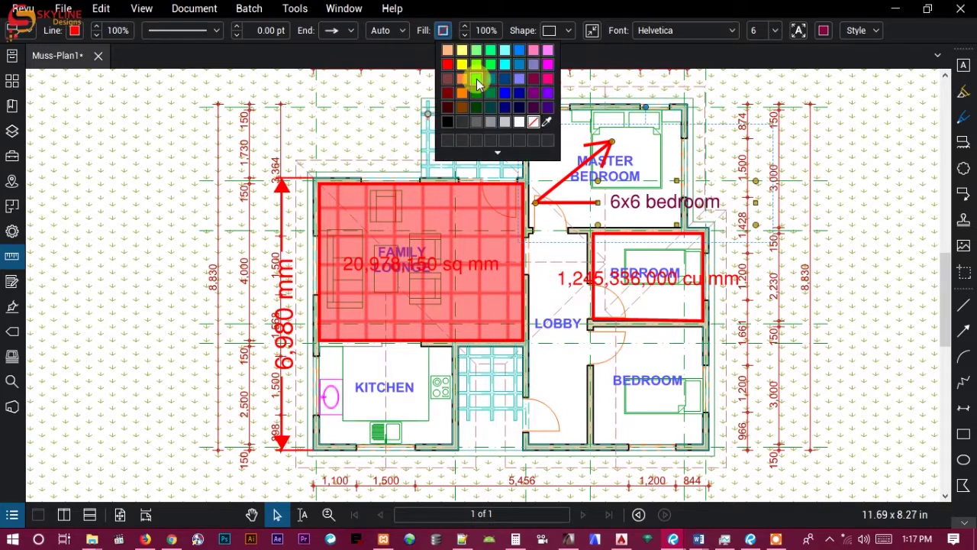
click(476, 80)
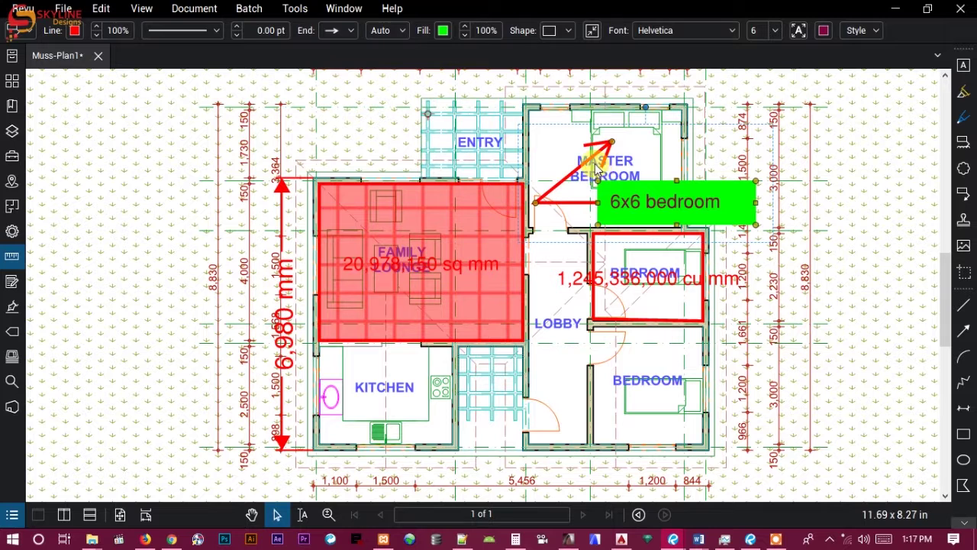
Draw a closed rectangular Polygon markup in the upper right corner of the lower bedroom
click(297, 9)
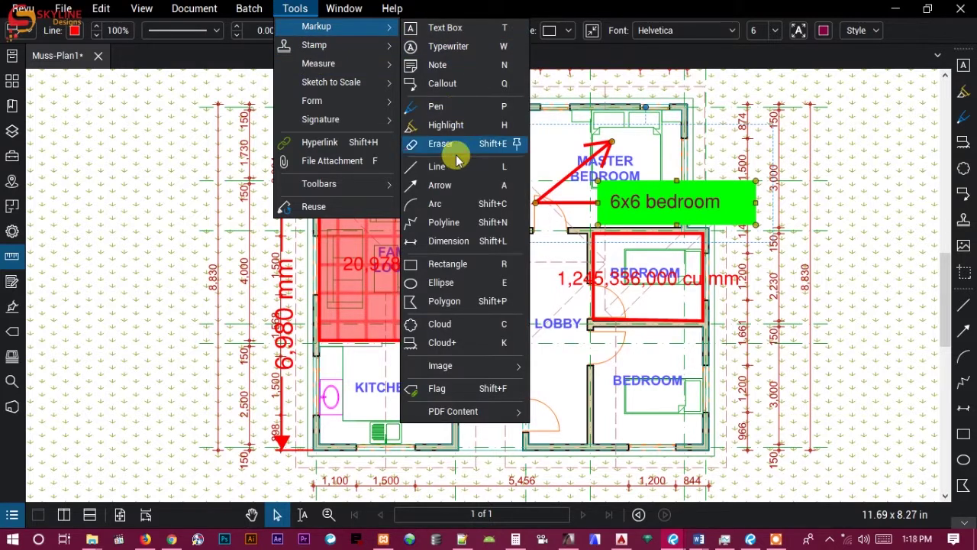
click(455, 301)
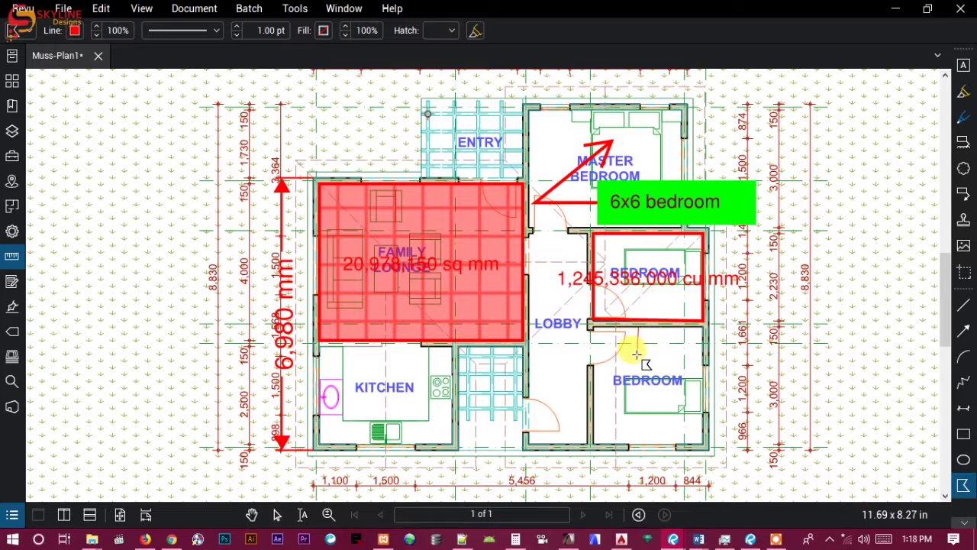
click(639, 329)
click(639, 358)
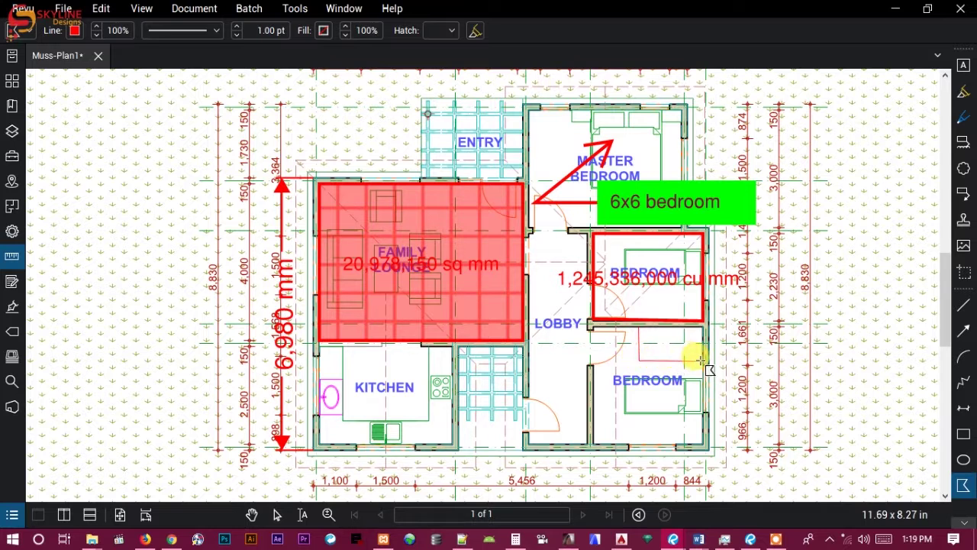
click(700, 359)
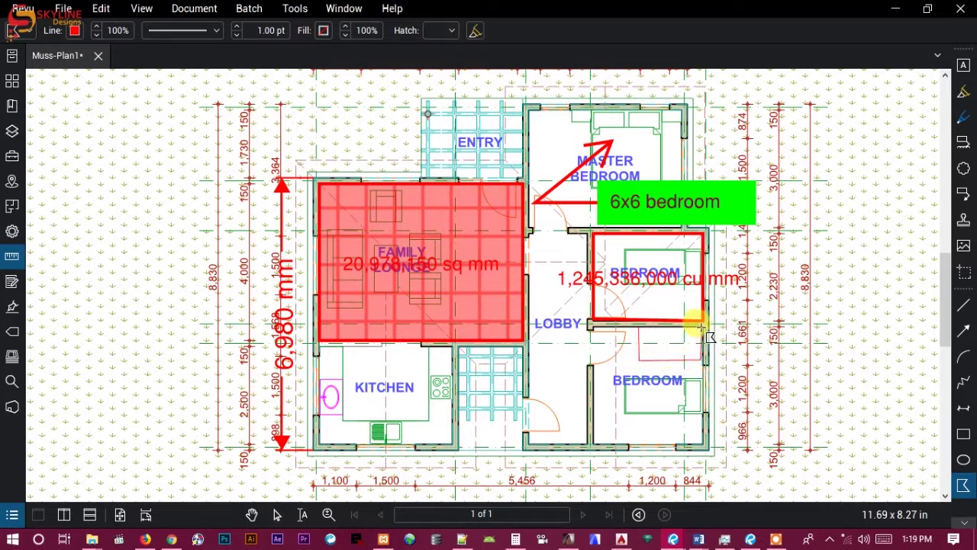
click(700, 329)
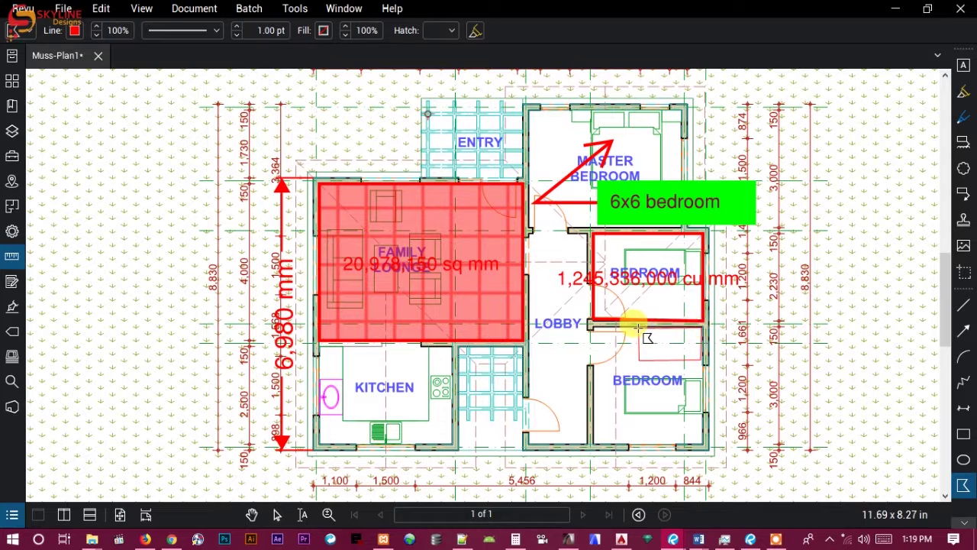
click(639, 330)
click(640, 333)
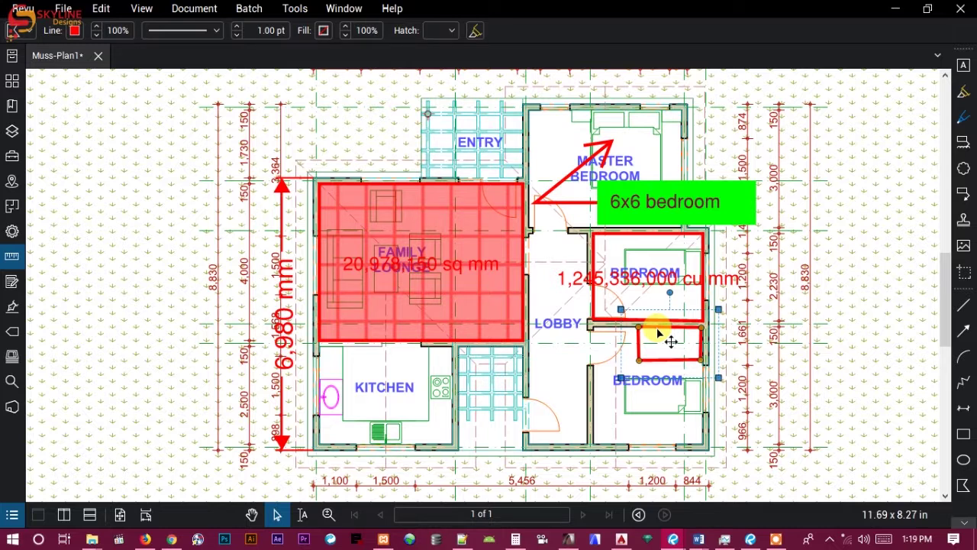
Take a Snapshot of the plan's left half, covering the entry, family lounge, kitchen and left dimensions, and place it on the clipboard
click(100, 8)
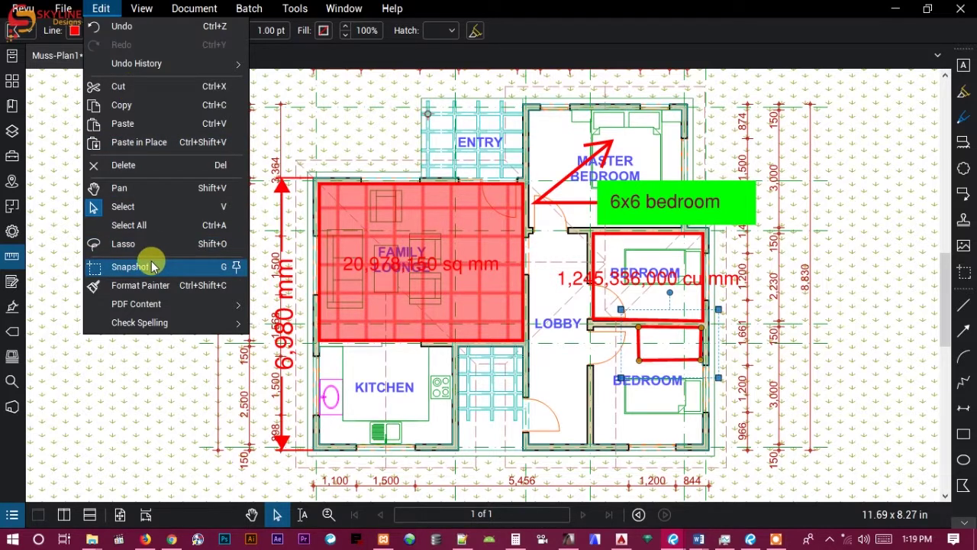
click(967, 274)
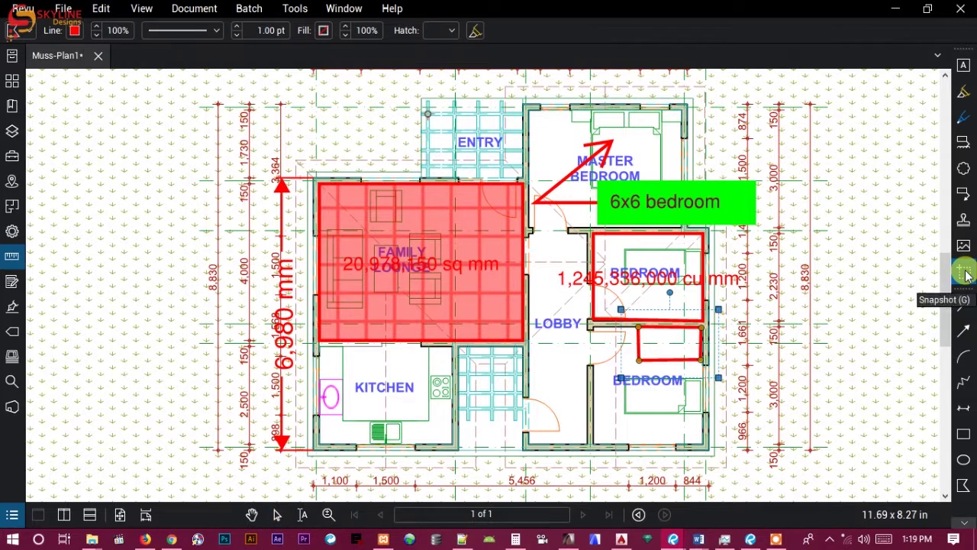
click(967, 273)
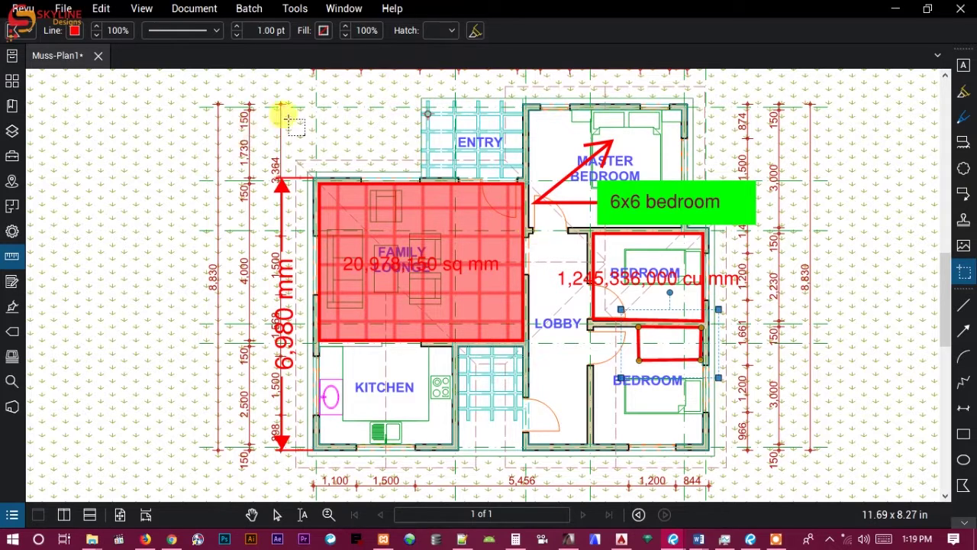
drag(207, 93, 524, 470)
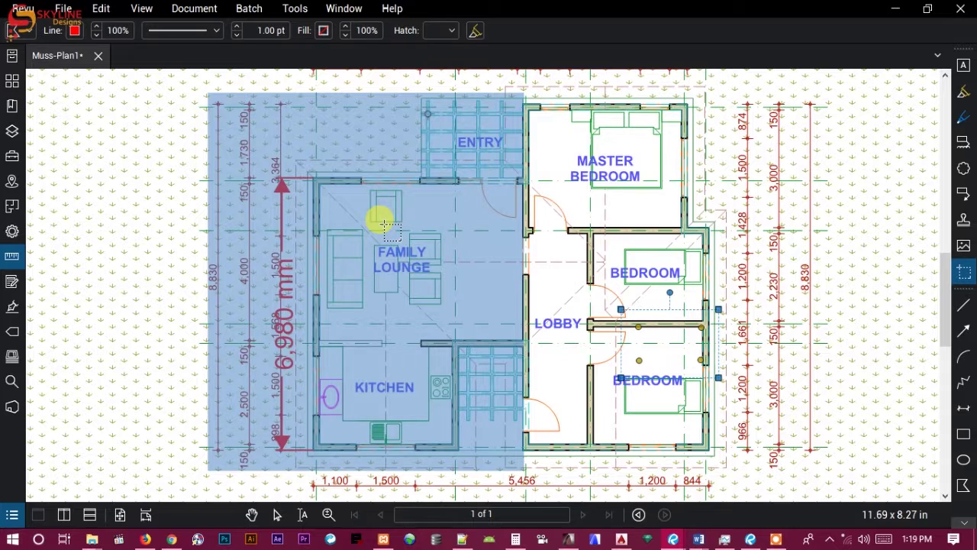
key(ctrl+x)
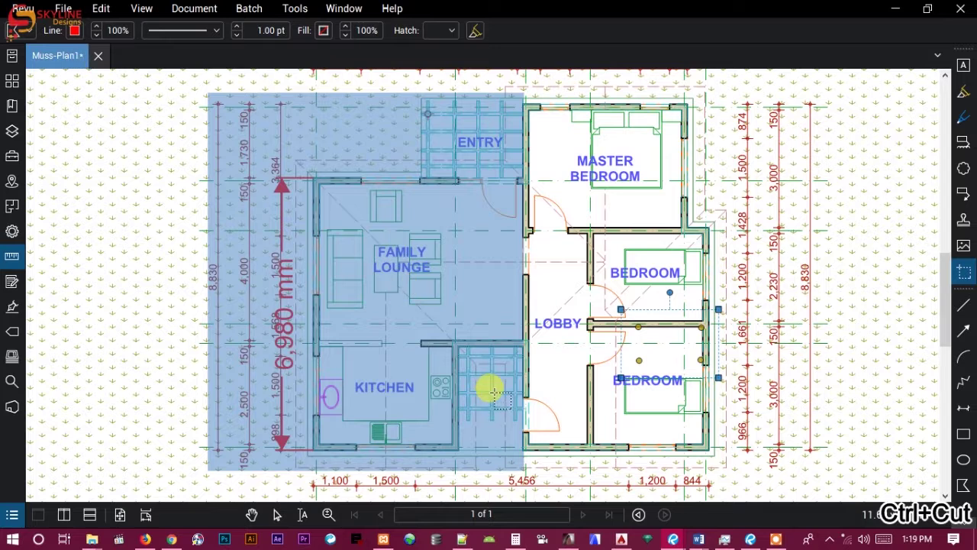
Switch to the blank Document1 in Microsoft Word, paste the plan snapshot and enlarge it to about twice its size
click(703, 541)
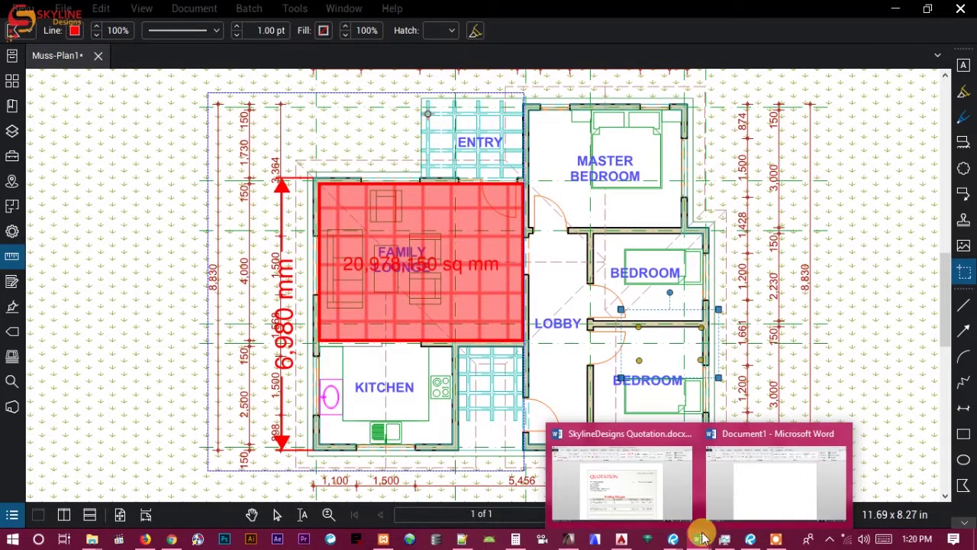
click(738, 475)
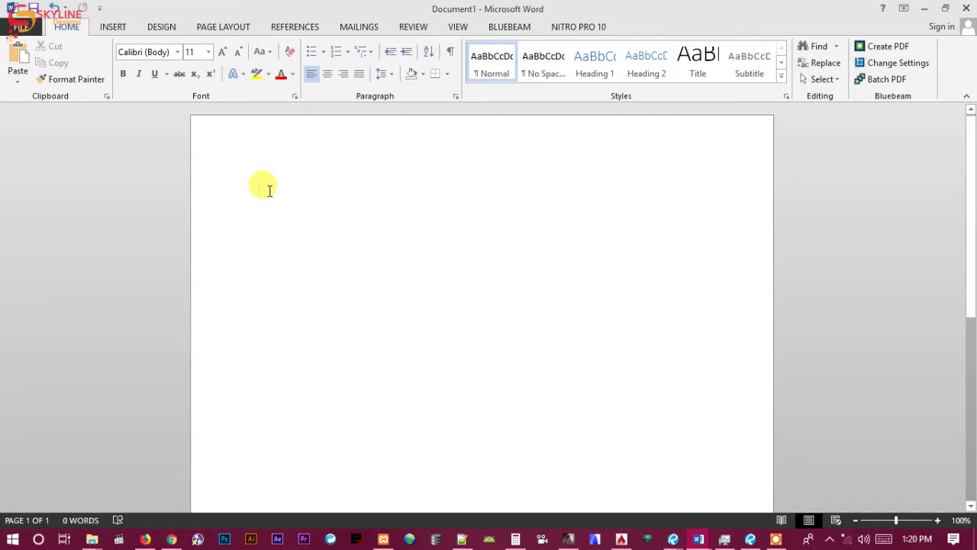
key(ctrl+v)
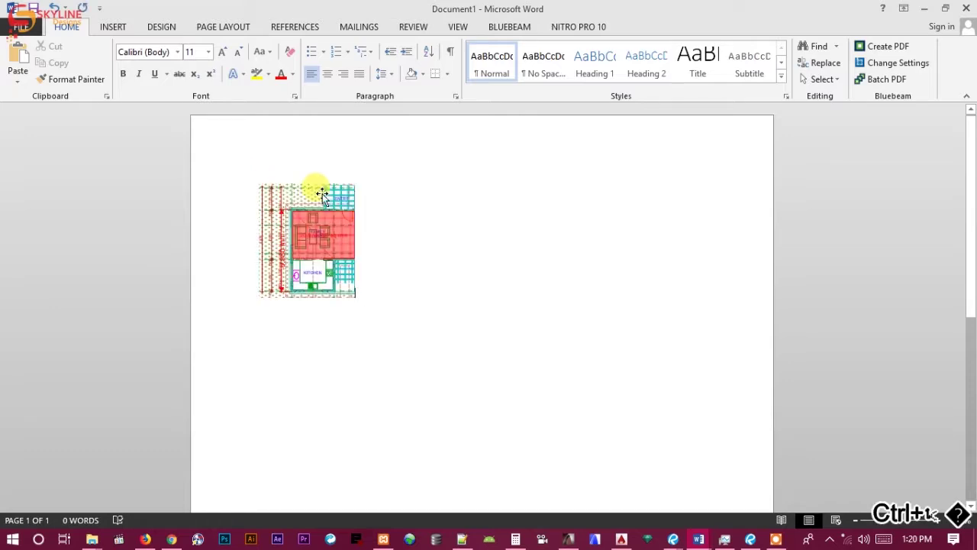
click(314, 221)
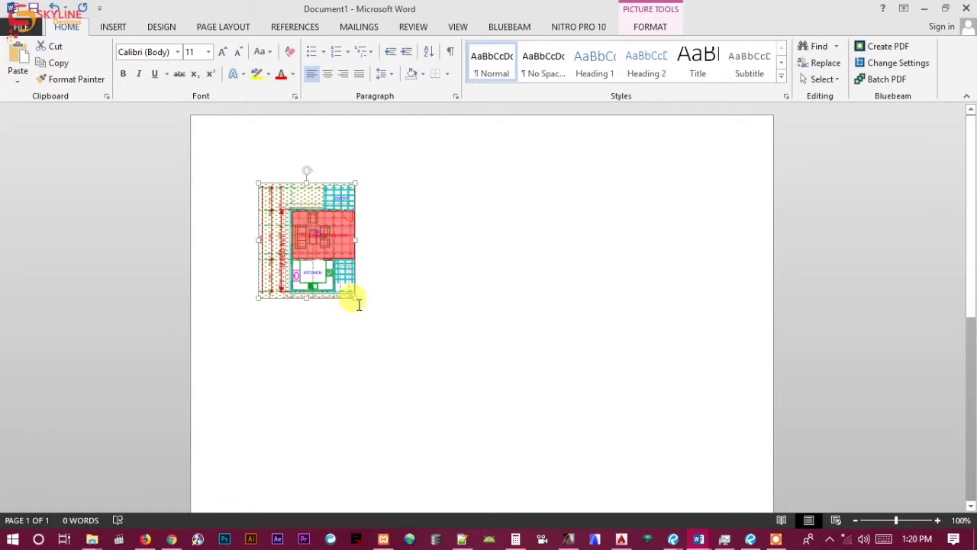
drag(355, 298, 465, 404)
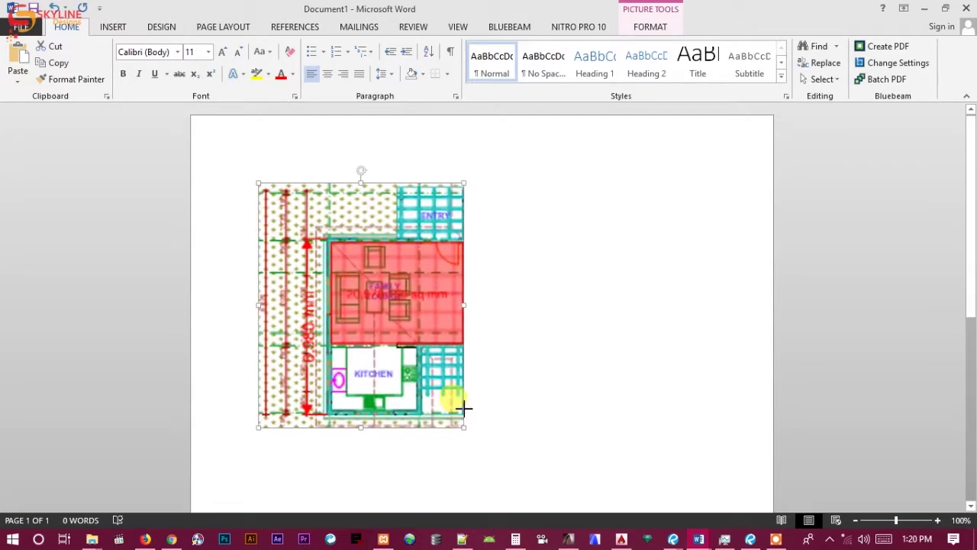
click(231, 191)
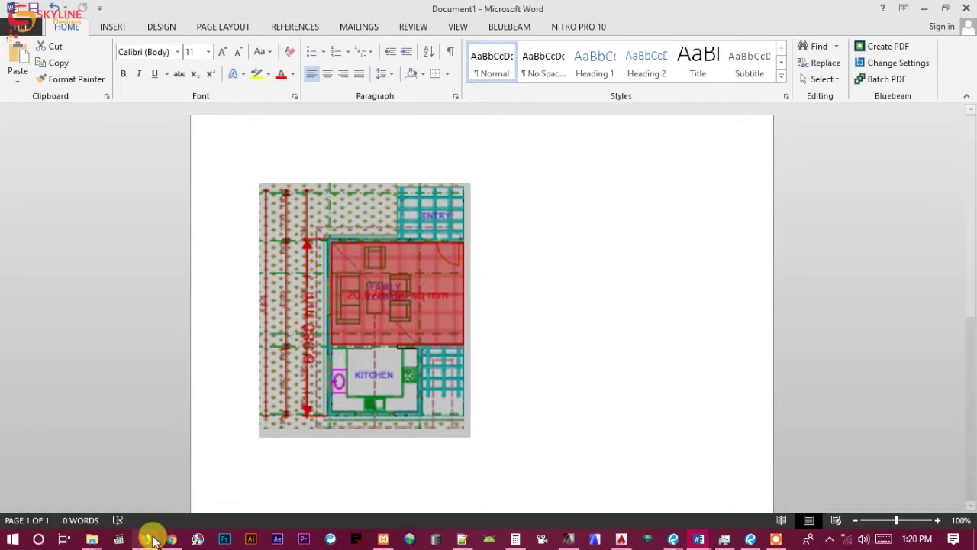
Switch back to the Muss-Plan1 floor plan in Bluebeam Revu
mouse_move(148, 538)
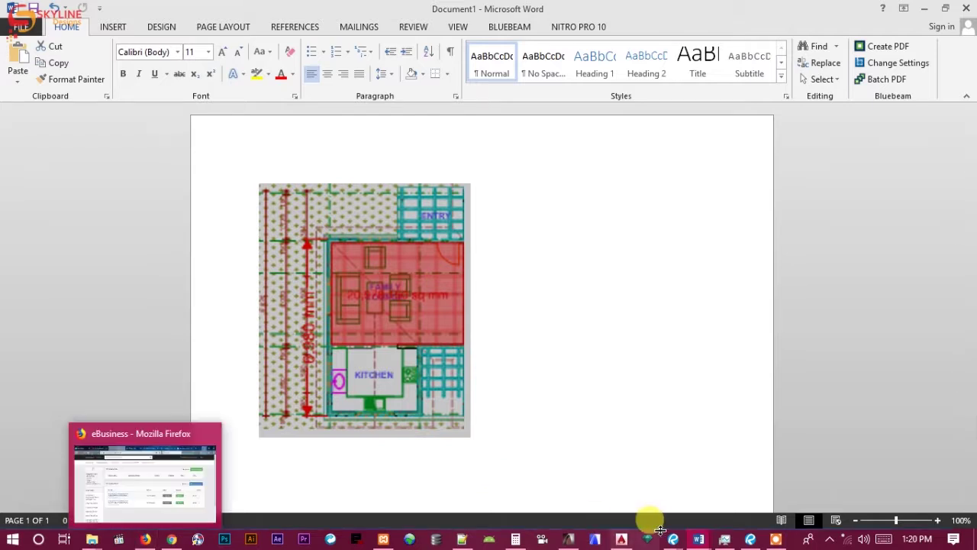
mouse_move(672, 538)
click(634, 504)
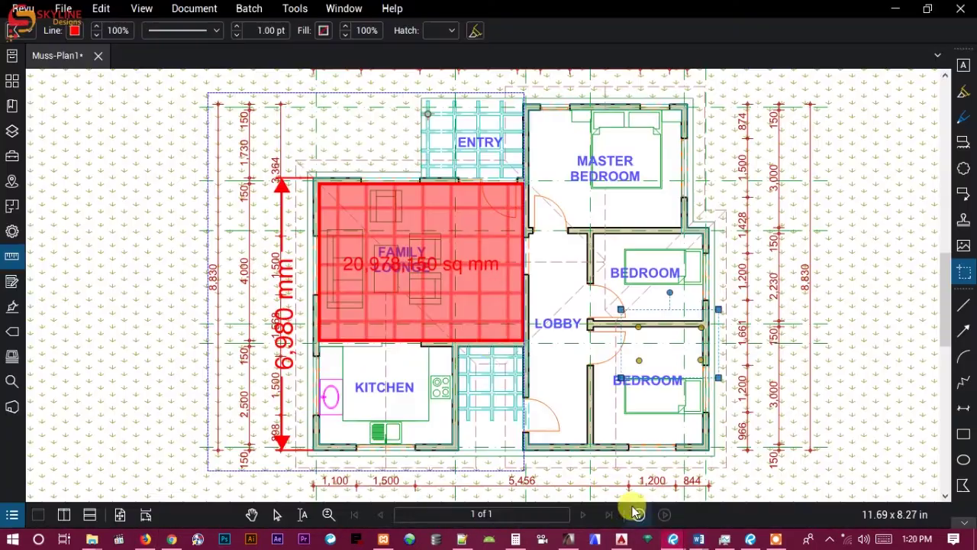